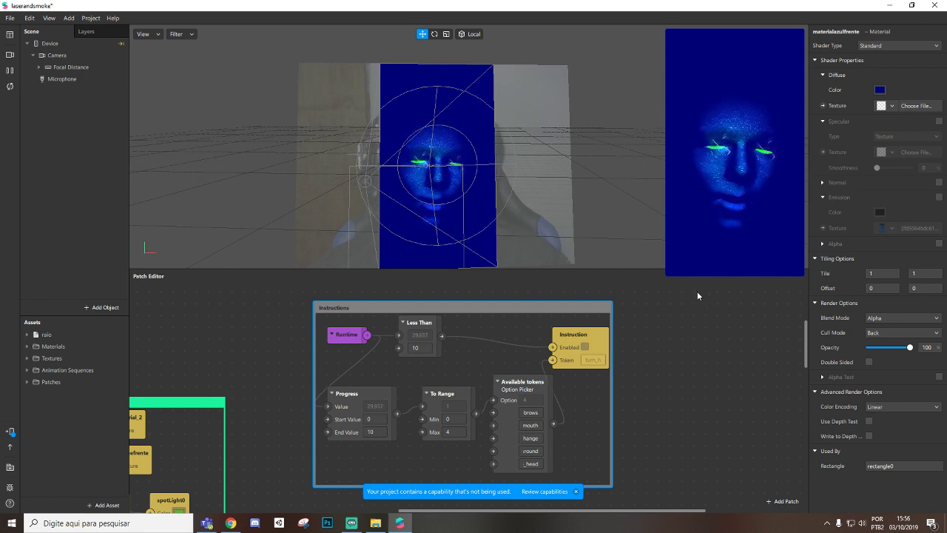
- Set the blend mode of materialazulfrente to Multiply and enlarge the device preview
{"action": "mouse_move", "coordinate": [676, 267]}
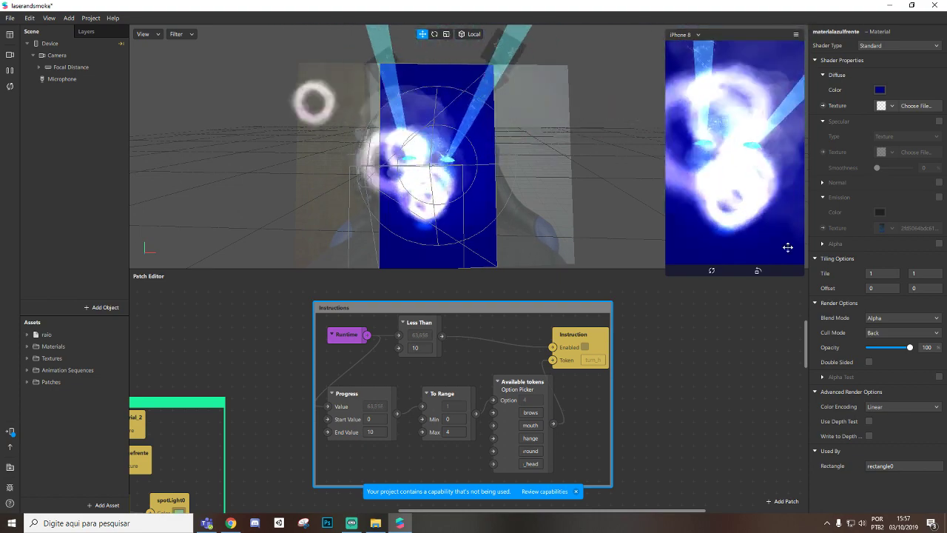
{"action": "left_click", "coordinate": [885, 318]}
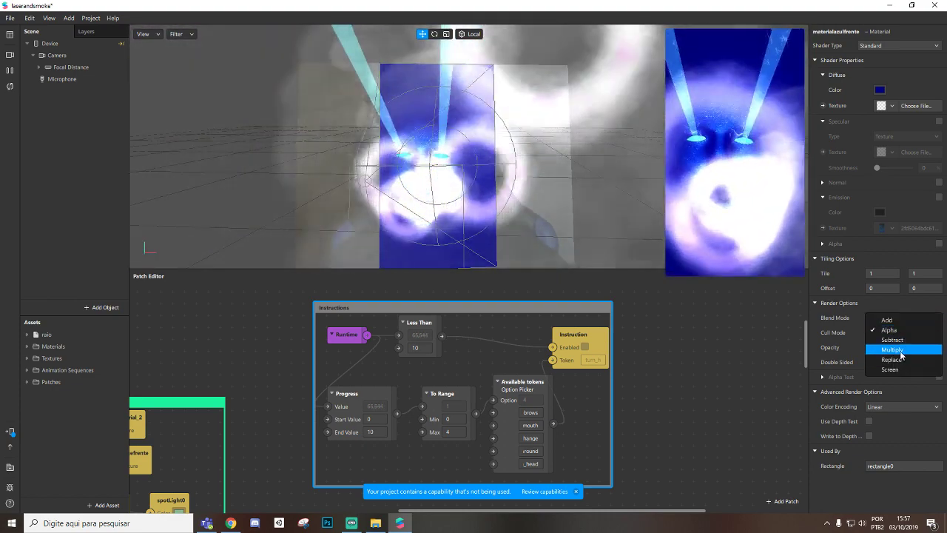
{"action": "left_click", "coordinate": [900, 352]}
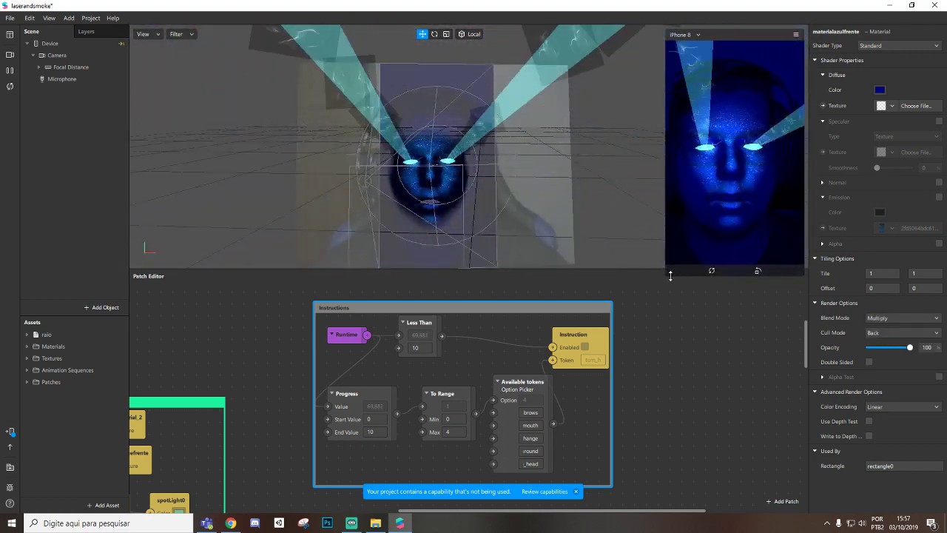
{"action": "left_click_drag", "start_coordinate": [668, 273], "coordinate": [631, 337]}
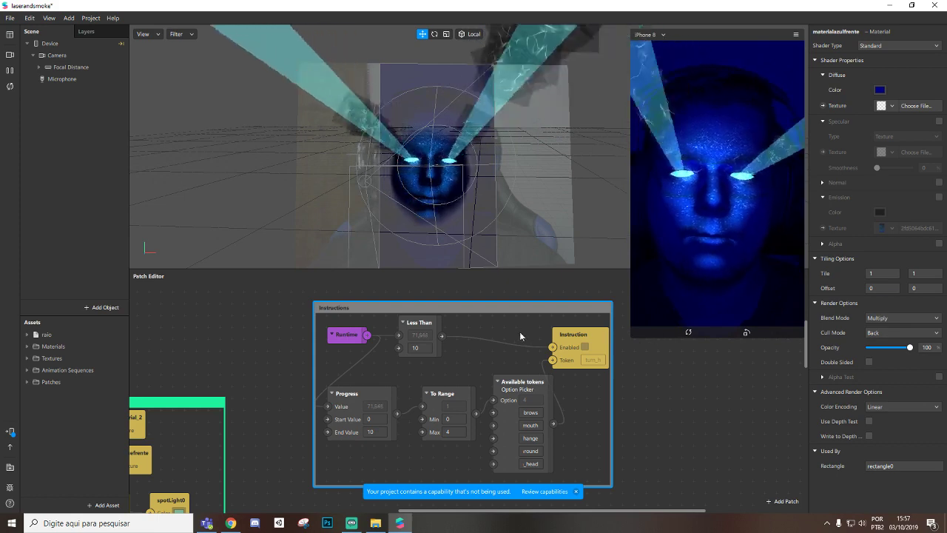
- Delete the Instructions patch group and remove the Instructions capability from the project properties
{"action": "left_click_drag", "start_coordinate": [670, 479], "coordinate": [286, 294]}
{"action": "key", "text": "Delete"}
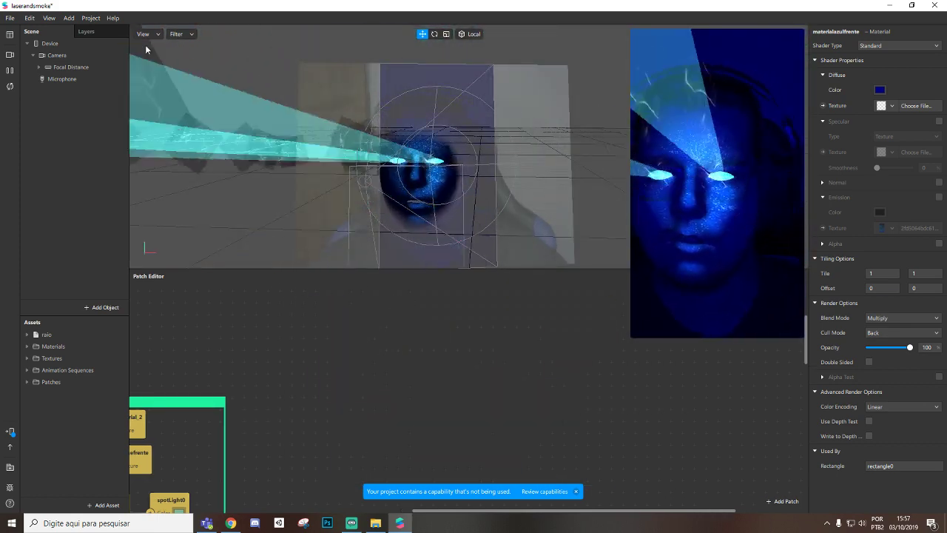
{"action": "left_click", "coordinate": [85, 19]}
{"action": "left_click", "coordinate": [116, 34]}
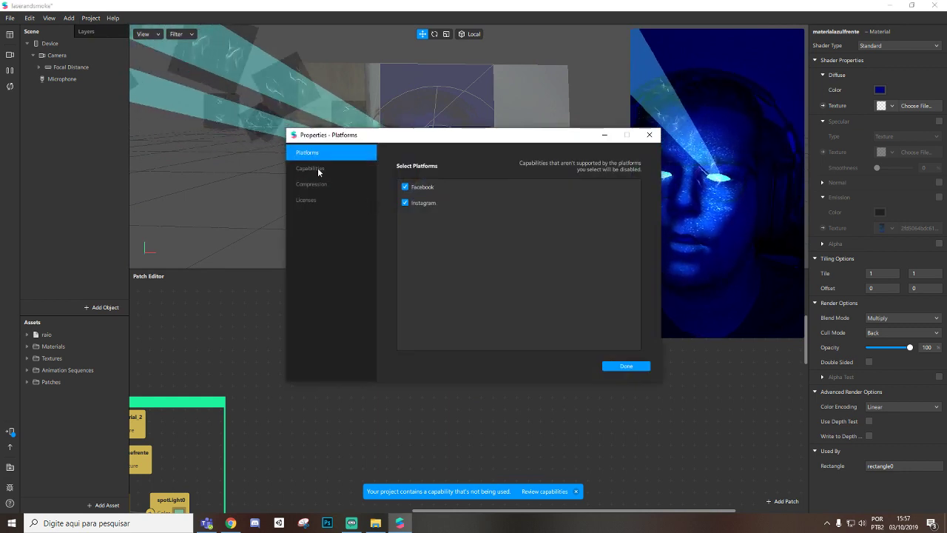
{"action": "left_click", "coordinate": [317, 168]}
{"action": "left_click", "coordinate": [423, 201]}
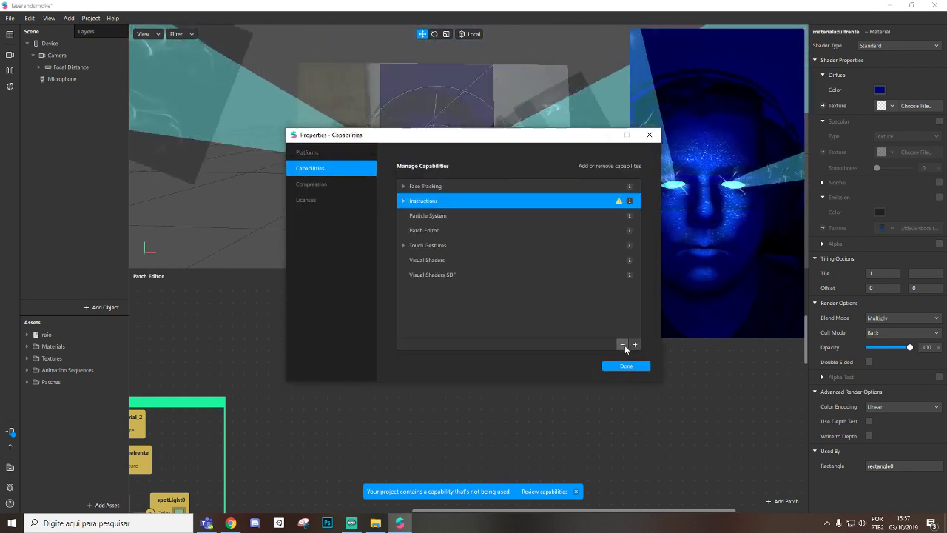
{"action": "left_click", "coordinate": [623, 344]}
{"action": "left_click", "coordinate": [649, 135]}
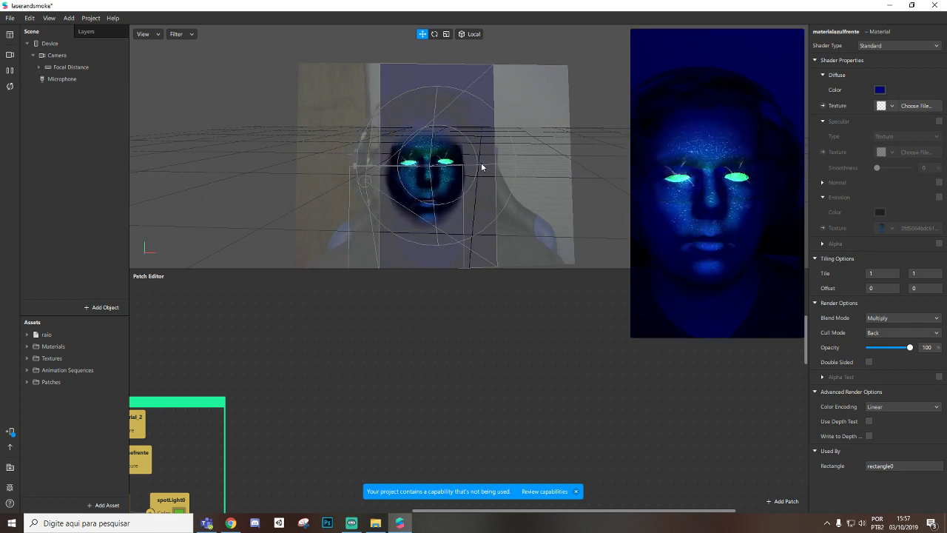
- Create a custom instruction patch from the Device and place it in empty space below the preview
{"action": "mouse_move", "coordinate": [703, 288]}
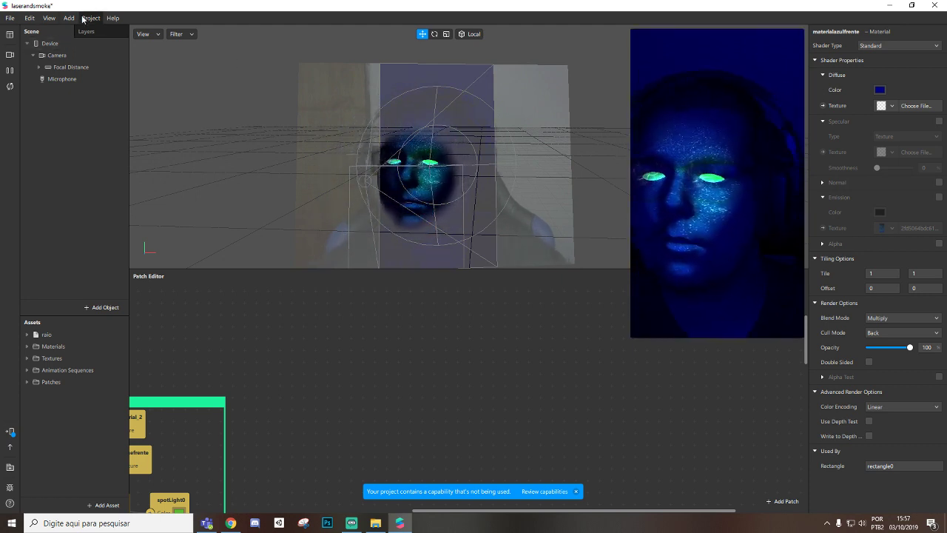
{"action": "left_click", "coordinate": [48, 44]}
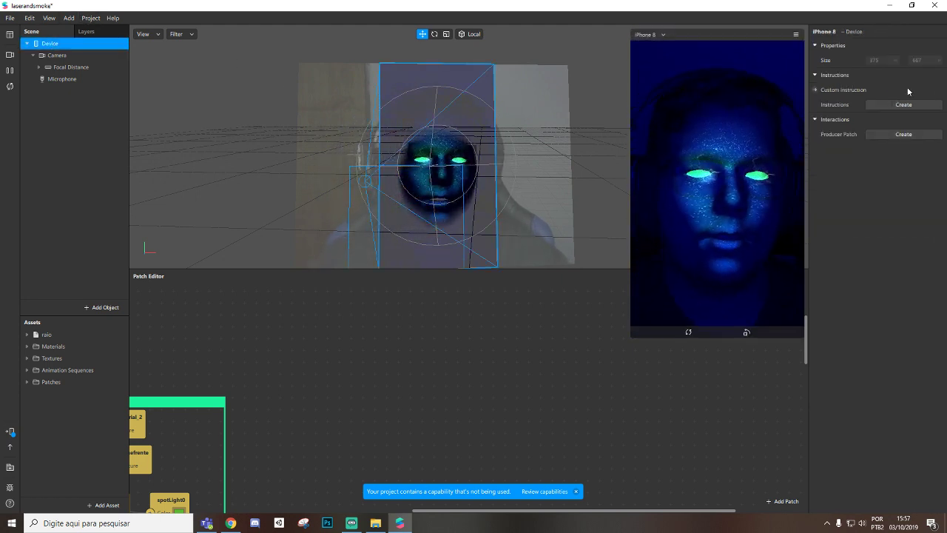
{"action": "left_click", "coordinate": [814, 89]}
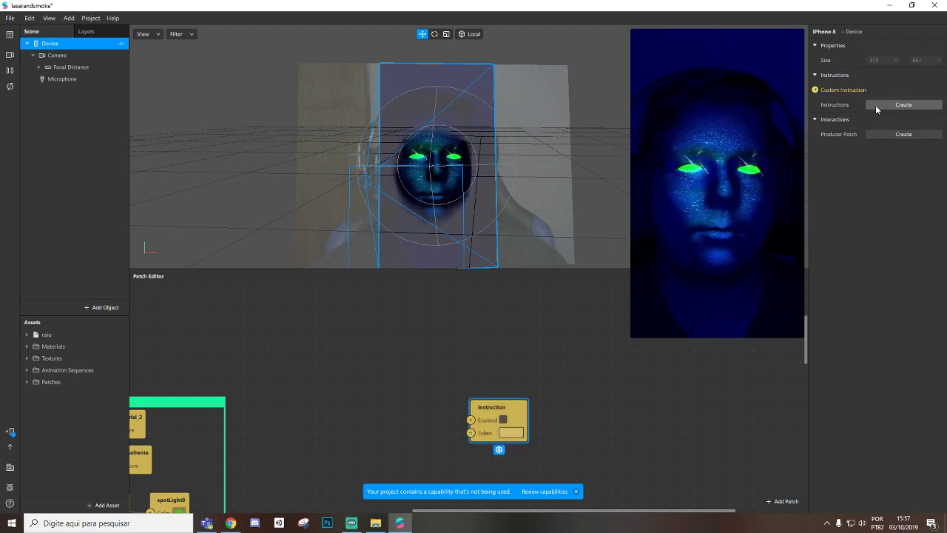
{"action": "left_click_drag", "start_coordinate": [497, 400], "coordinate": [662, 374]}
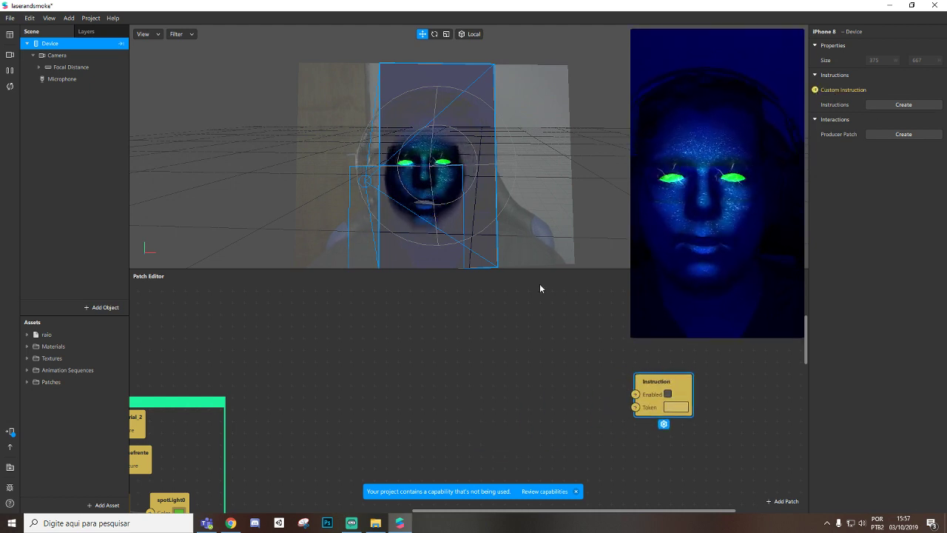
- Add a Runtime patch and arrange it well to the left of the Instruction patch
{"action": "double_click", "coordinate": [350, 374]}
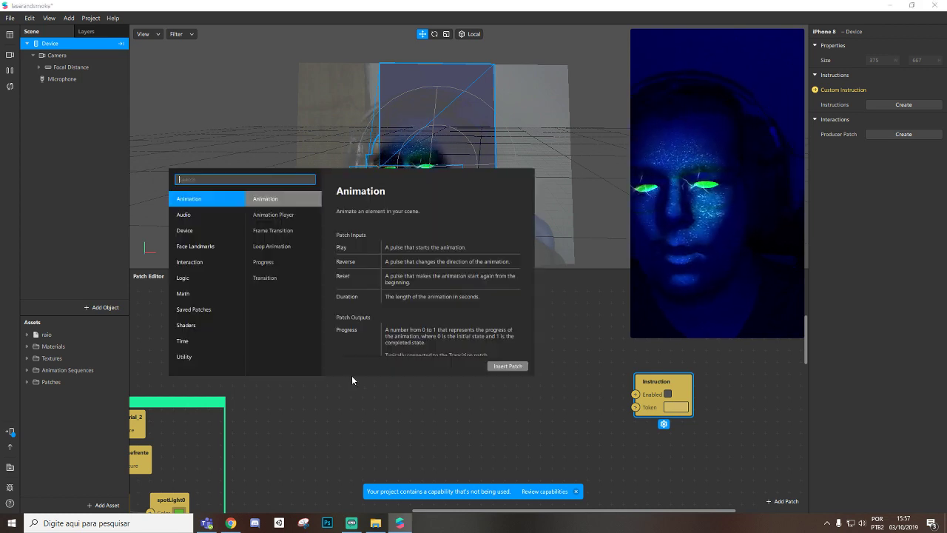
{"action": "type", "text": "runtim"}
{"action": "key", "text": "Return"}
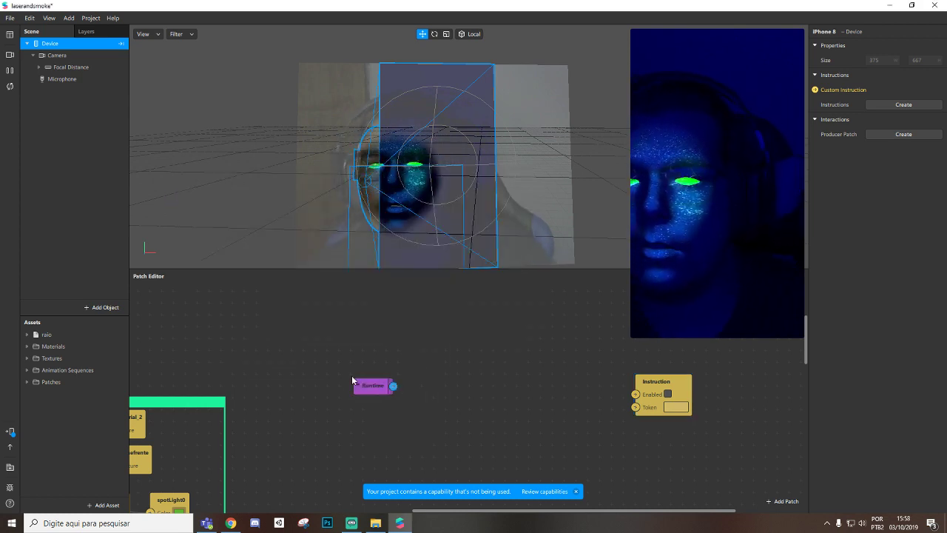
{"action": "left_click_drag", "start_coordinate": [378, 390], "coordinate": [373, 375]}
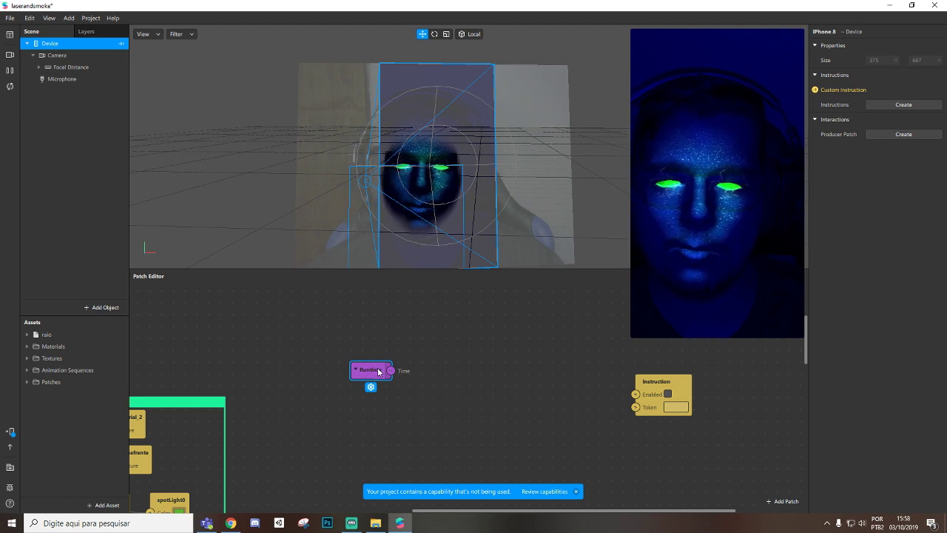
{"action": "left_click_drag", "start_coordinate": [651, 385], "coordinate": [662, 383]}
{"action": "left_click_drag", "start_coordinate": [363, 370], "coordinate": [391, 375]}
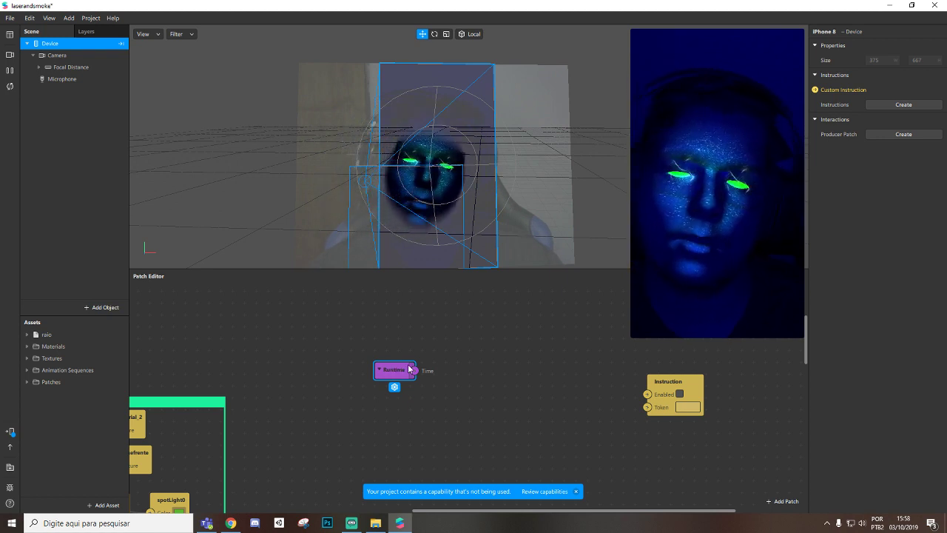
{"action": "mouse_move", "coordinate": [403, 370]}
{"action": "left_mouse_down"}
{"action": "mouse_move", "coordinate": [381, 368]}
{"action": "mouse_move", "coordinate": [402, 370]}
{"action": "left_mouse_up"}
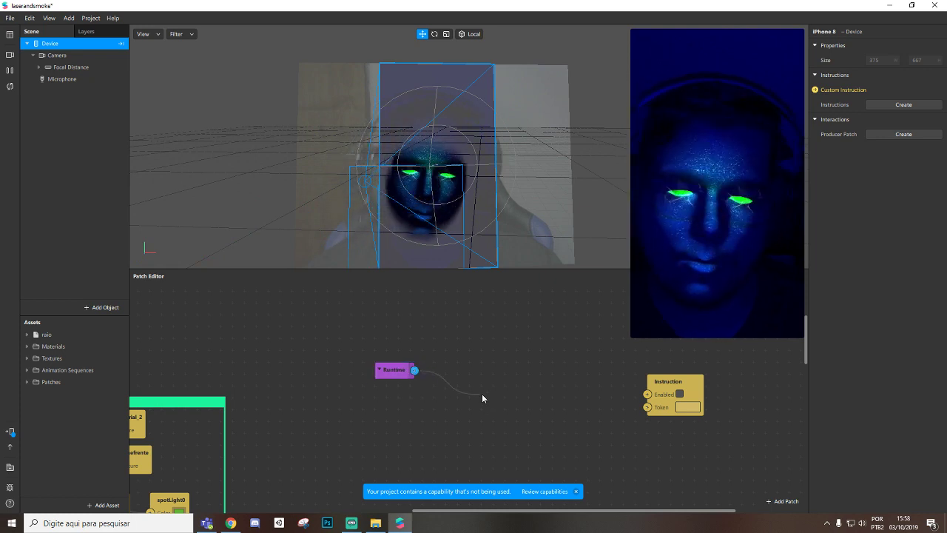
- Add a Less Than patch fed by the Runtime output and set its comparison value to 10
{"action": "left_click_drag", "start_coordinate": [482, 394], "coordinate": [511, 402]}
{"action": "type", "text": "less"}
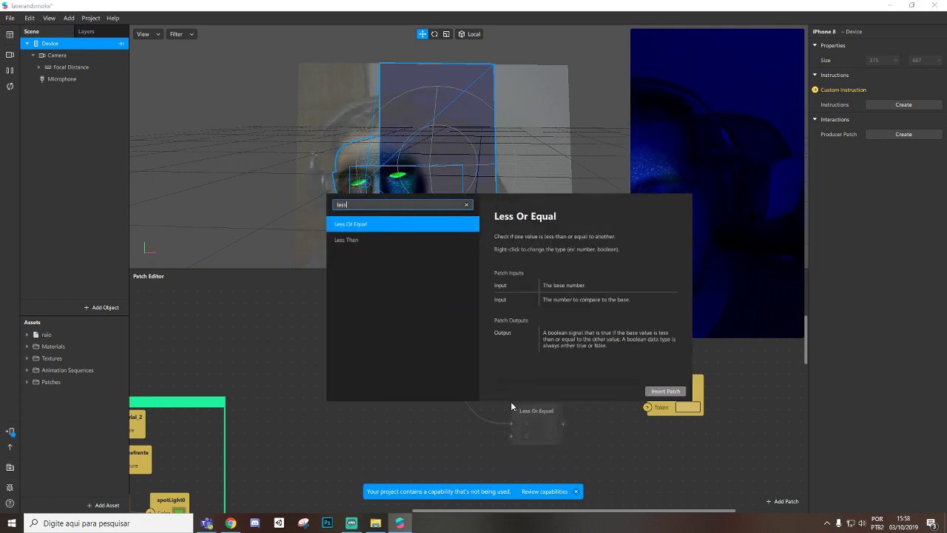
{"action": "key", "text": "Down"}
{"action": "key", "text": "Return"}
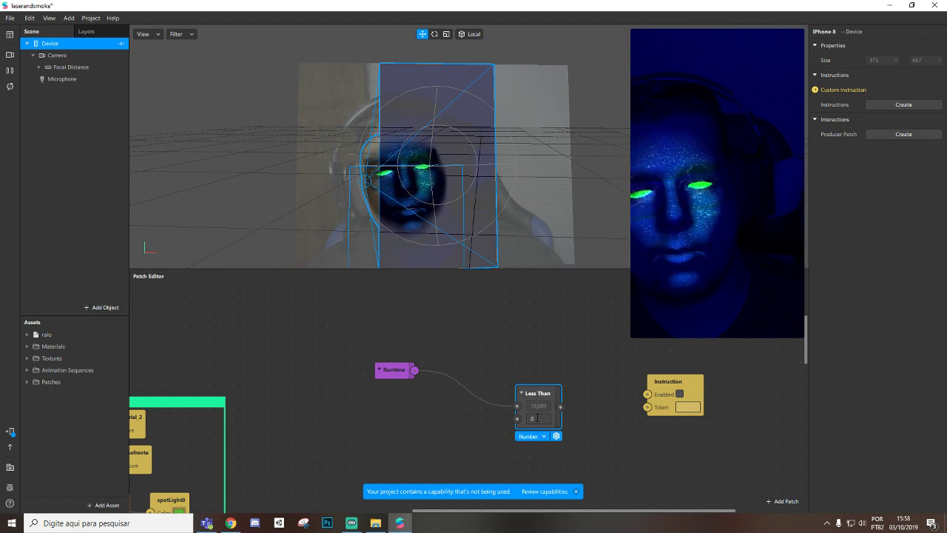
{"action": "type", "text": "10"}
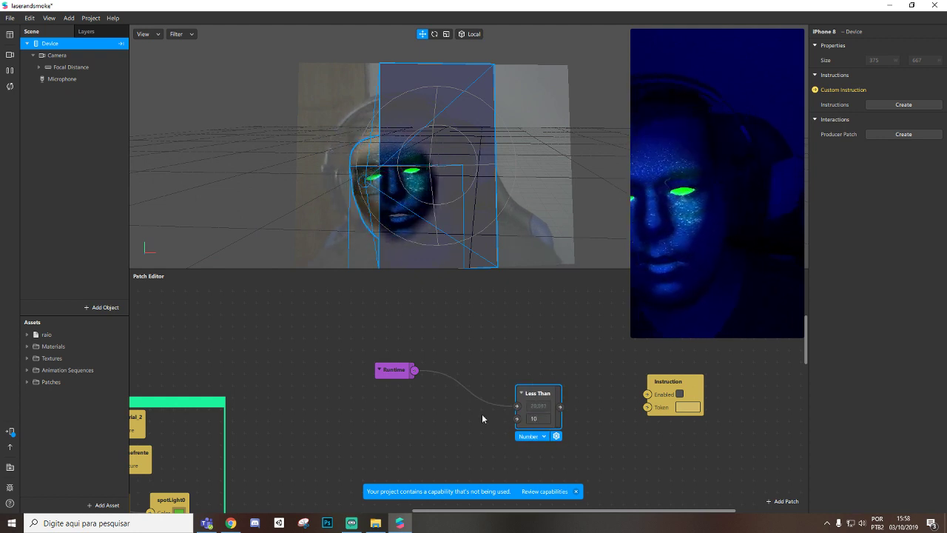
- Connect the Less Than output to the Instruction patch's Enabled input and tidy the patch layout
{"action": "left_click_drag", "start_coordinate": [539, 384], "coordinate": [675, 388]}
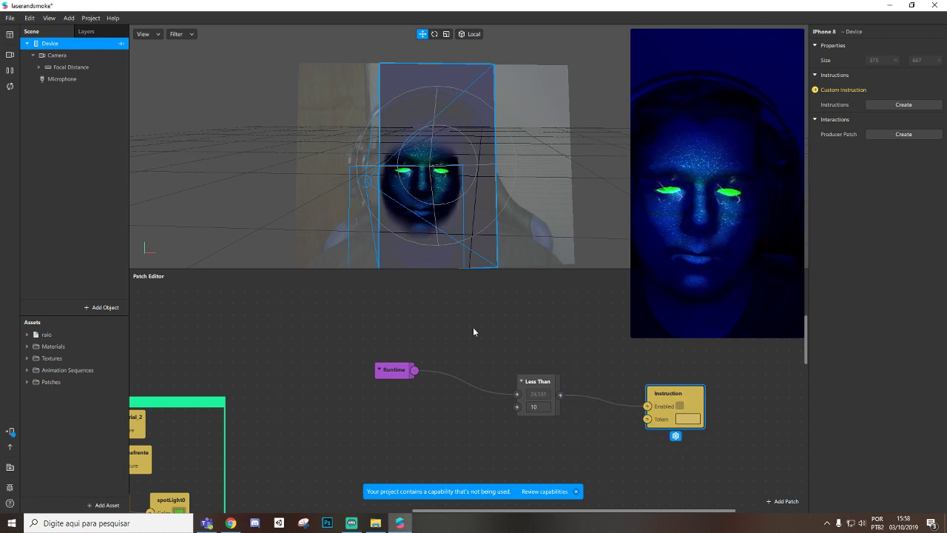
{"action": "left_click_drag", "start_coordinate": [518, 378], "coordinate": [506, 367]}
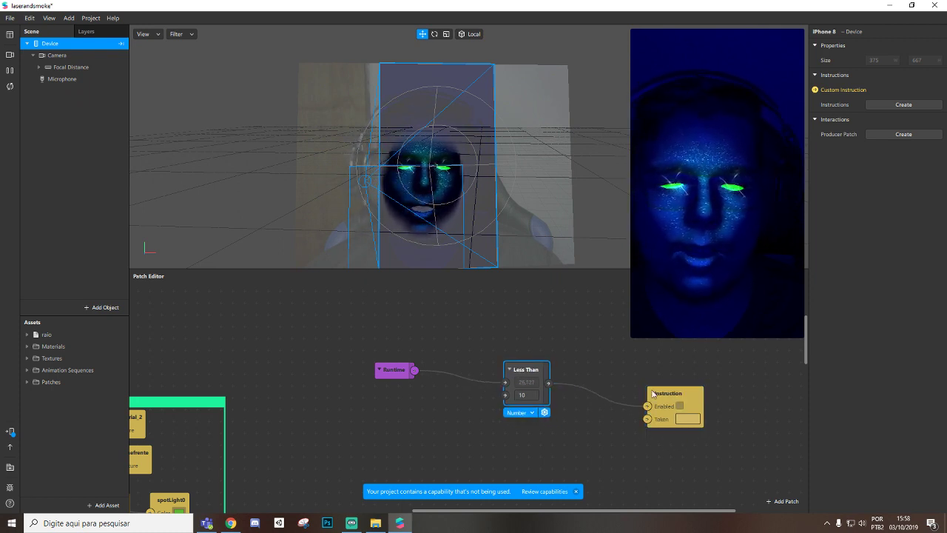
{"action": "left_click", "coordinate": [686, 403]}
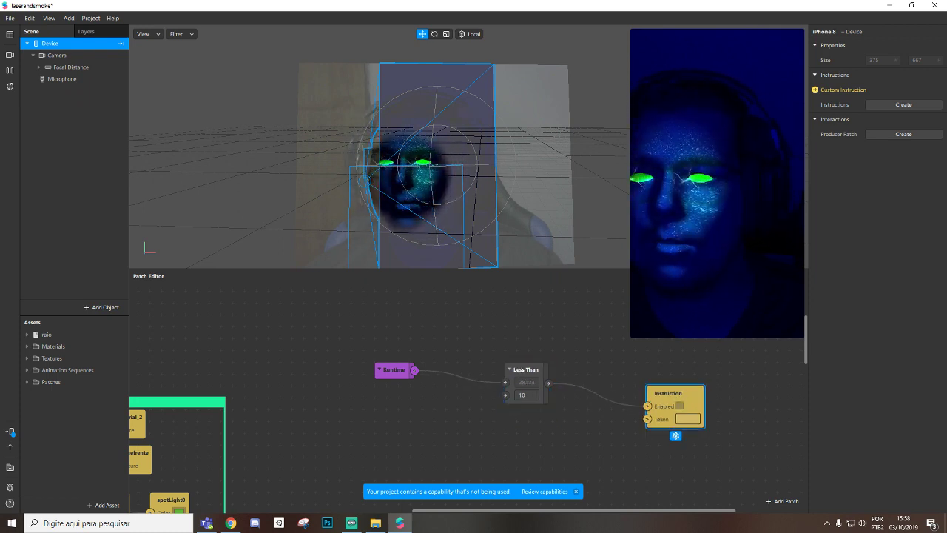
- Open the project's capabilities and expand the Custom Instructions list under Instructions
{"action": "left_click", "coordinate": [91, 18]}
{"action": "left_click", "coordinate": [100, 34]}
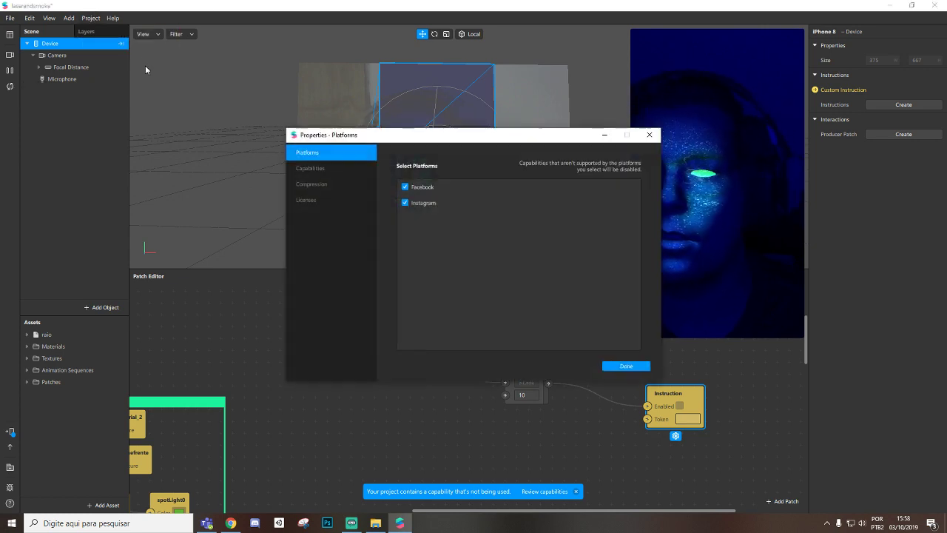
{"action": "left_click", "coordinate": [292, 168]}
{"action": "left_click", "coordinate": [100, 18]}
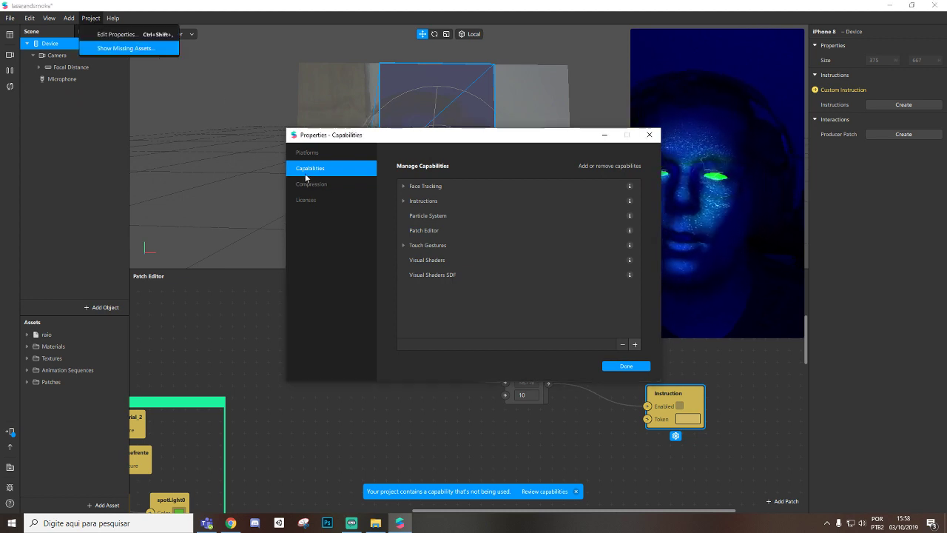
{"action": "left_click", "coordinate": [426, 204]}
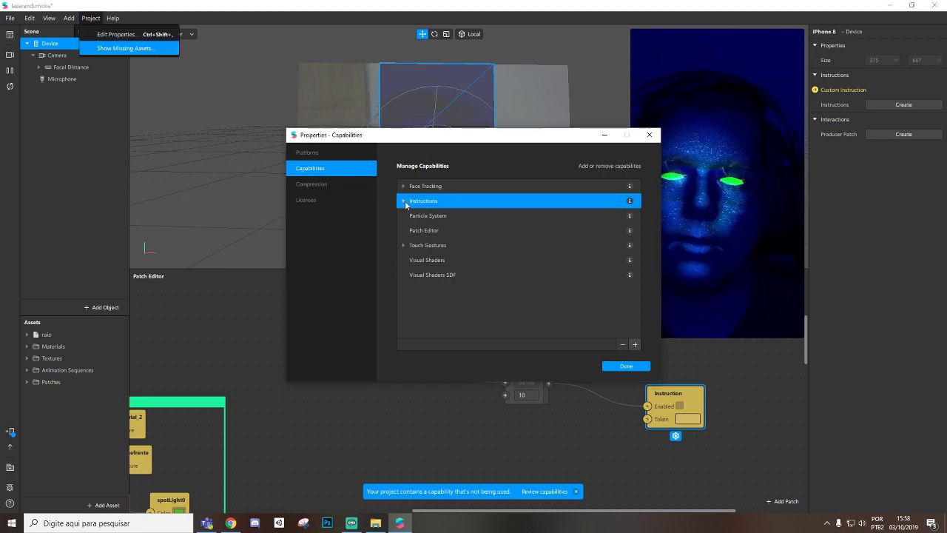
{"action": "left_click", "coordinate": [403, 201]}
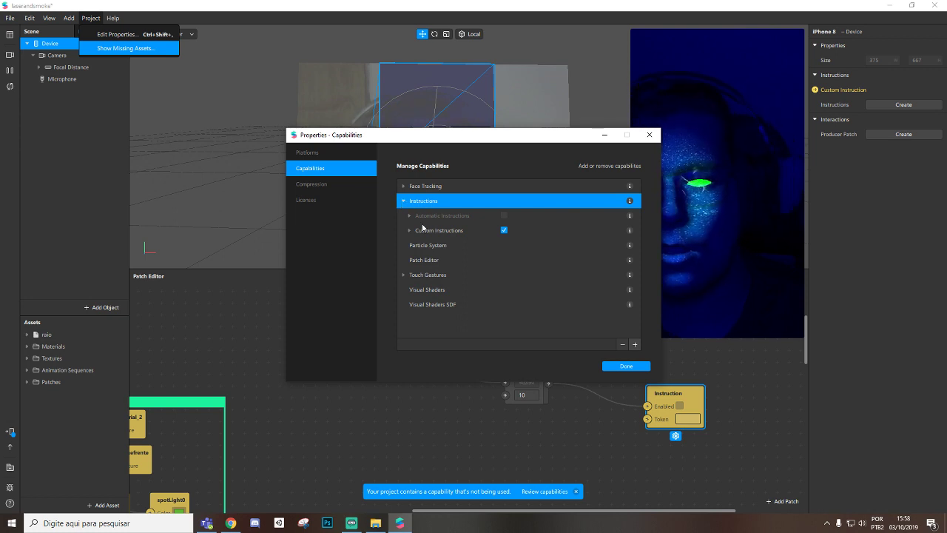
{"action": "left_click", "coordinate": [410, 230]}
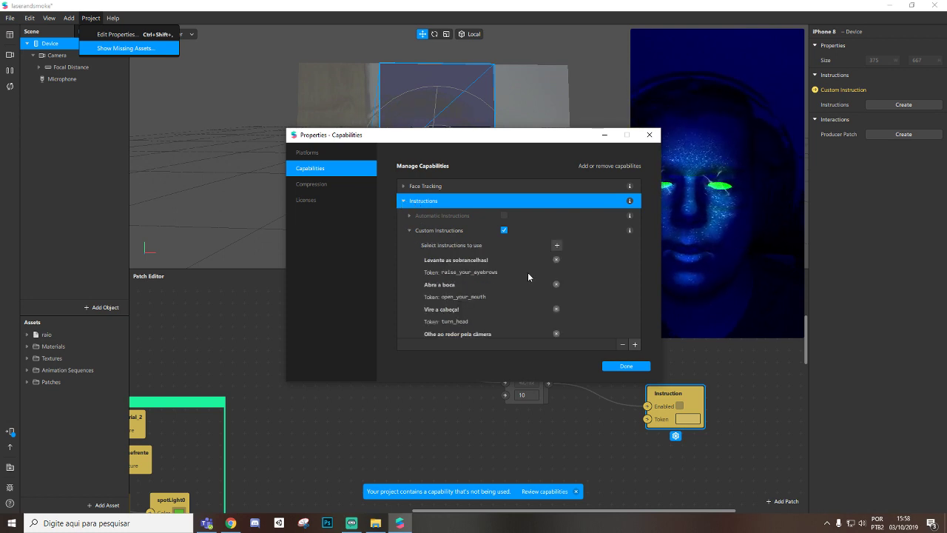
{"action": "left_click", "coordinate": [634, 344]}
{"action": "key", "text": "Down"}
{"action": "key", "text": "Down"}
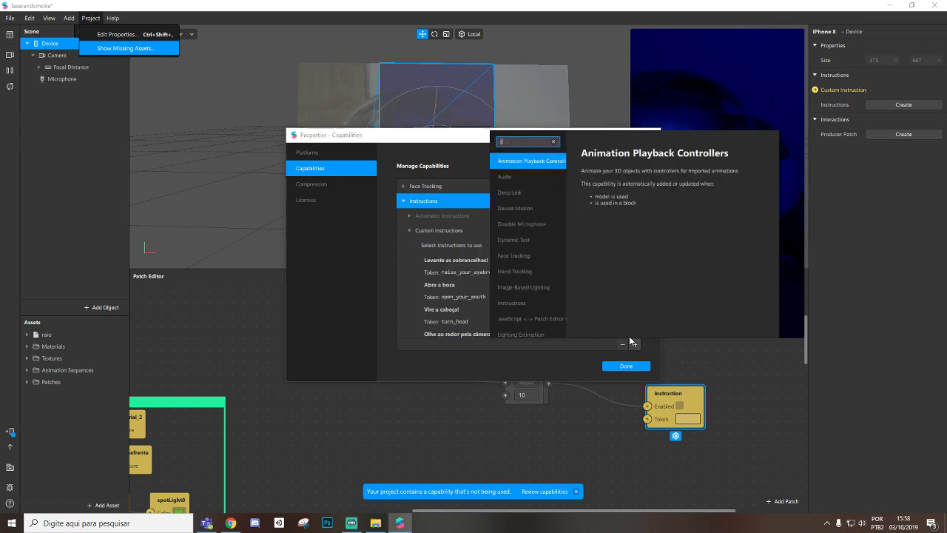
{"action": "key", "text": "Down"}
{"action": "key", "text": "Down"}
{"action": "key", "text": "Down"}
{"action": "key", "text": "Down"}
{"action": "type", "text": "ins"}
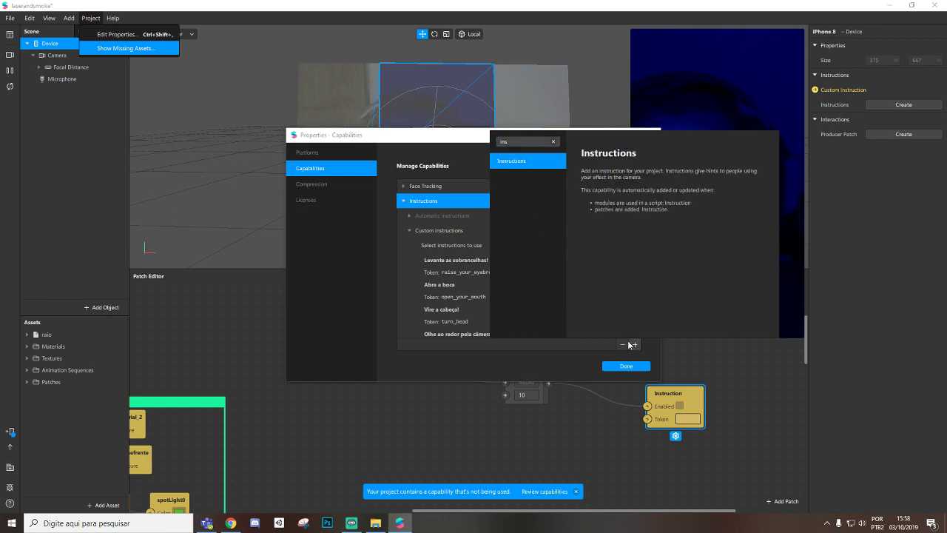
{"action": "left_click", "coordinate": [436, 201]}
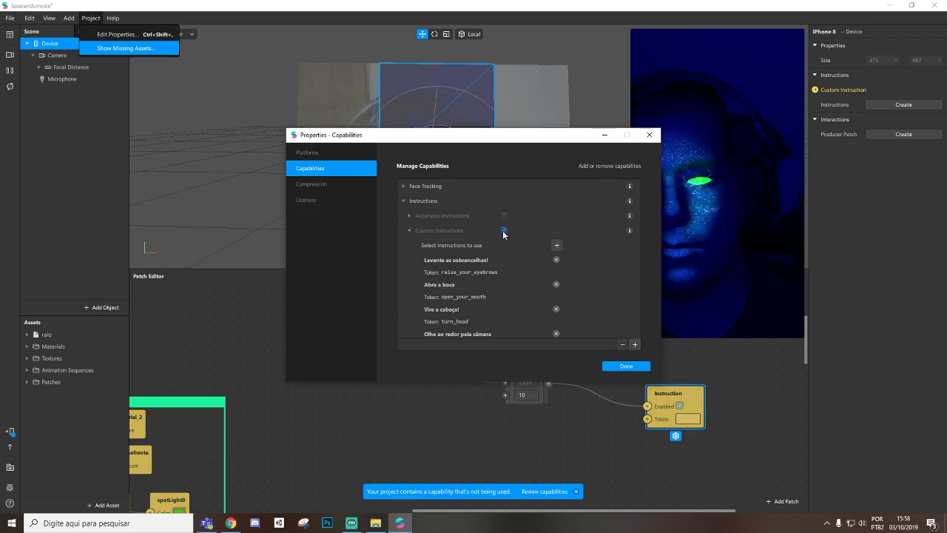
- Remove all the existing custom instructions, from raise_your_eyebrows through tap_to_change
{"action": "scroll", "coordinate": [506, 232], "scroll_direction": "down", "scroll_amount": 1}
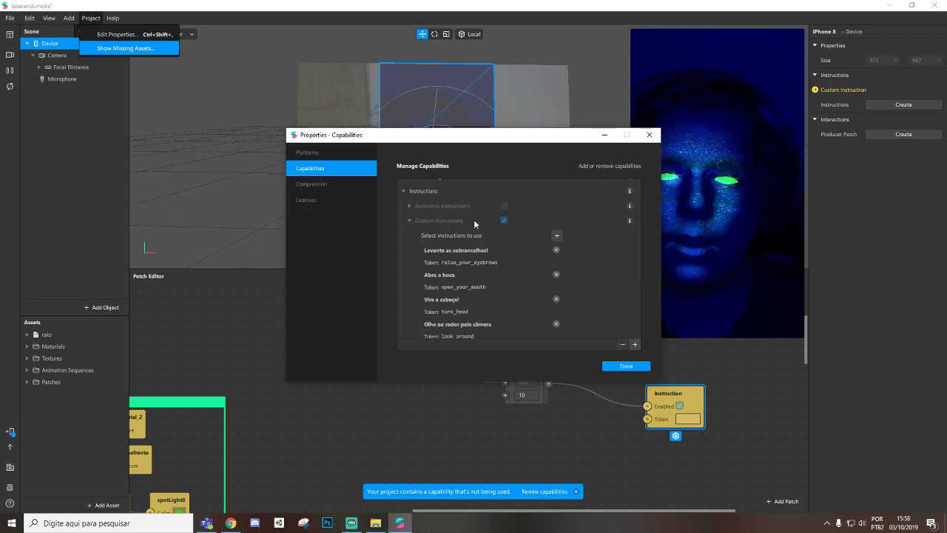
{"action": "scroll", "coordinate": [473, 219], "scroll_direction": "down", "scroll_amount": 2}
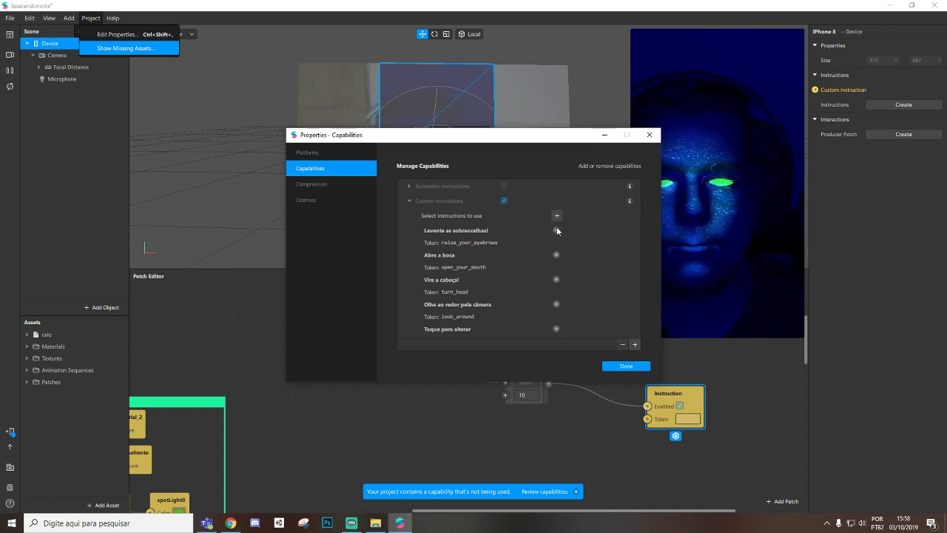
{"action": "left_click", "coordinate": [557, 231]}
{"action": "left_click", "coordinate": [563, 231]}
{"action": "left_click", "coordinate": [571, 232]}
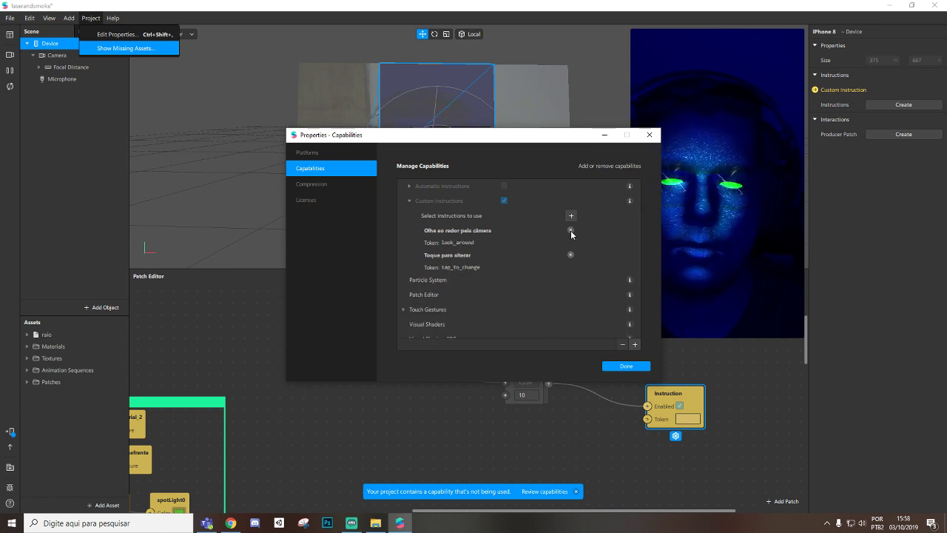
{"action": "left_click", "coordinate": [570, 233]}
{"action": "left_click", "coordinate": [570, 245]}
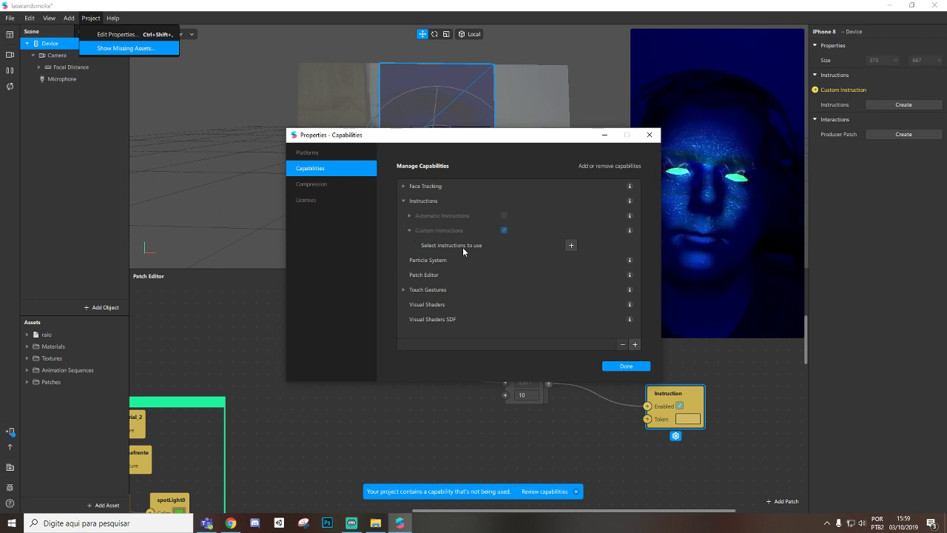
- Add the "Abra a boca" custom instruction, enter its open_your_mouth token in the Instruction patch and close the project properties
{"action": "left_click", "coordinate": [570, 245]}
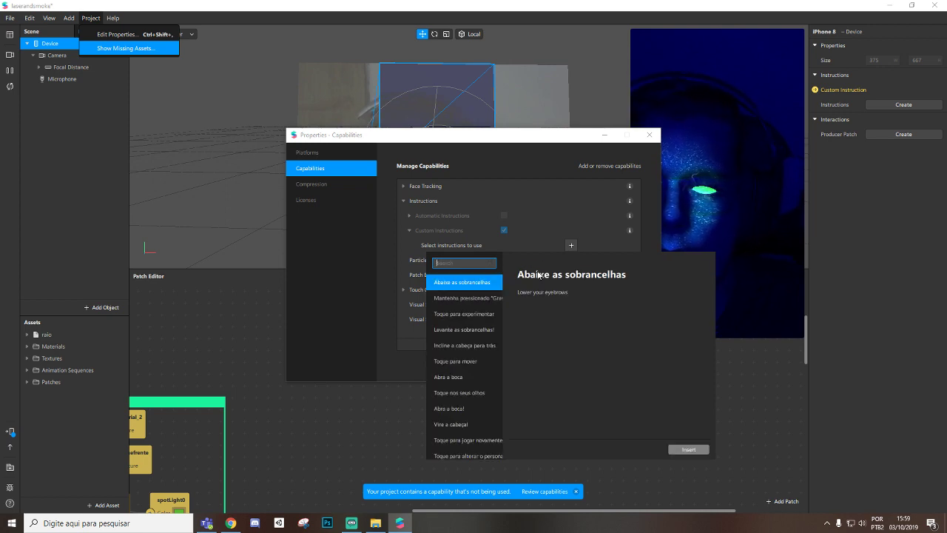
{"action": "type", "text": "boca"}
{"action": "double_click", "coordinate": [462, 284]}
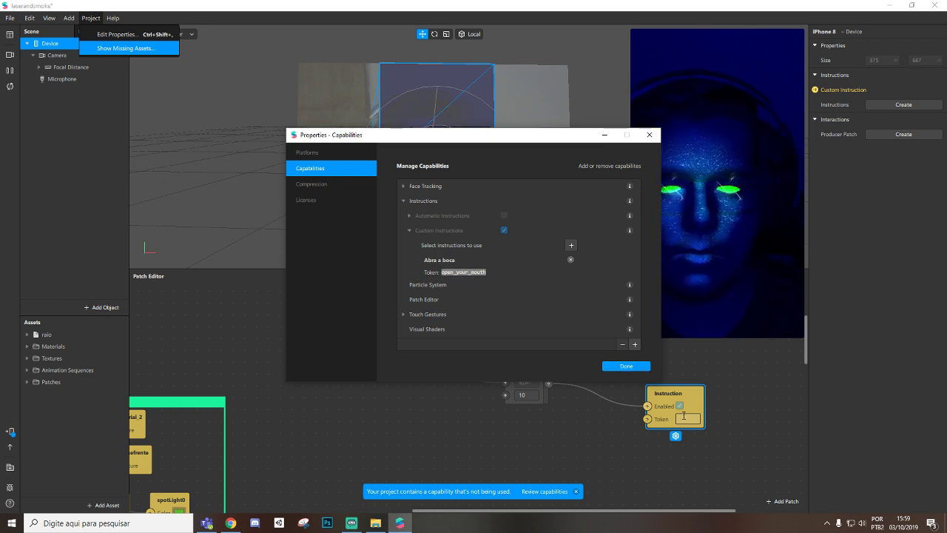
{"action": "left_click", "coordinate": [626, 365]}
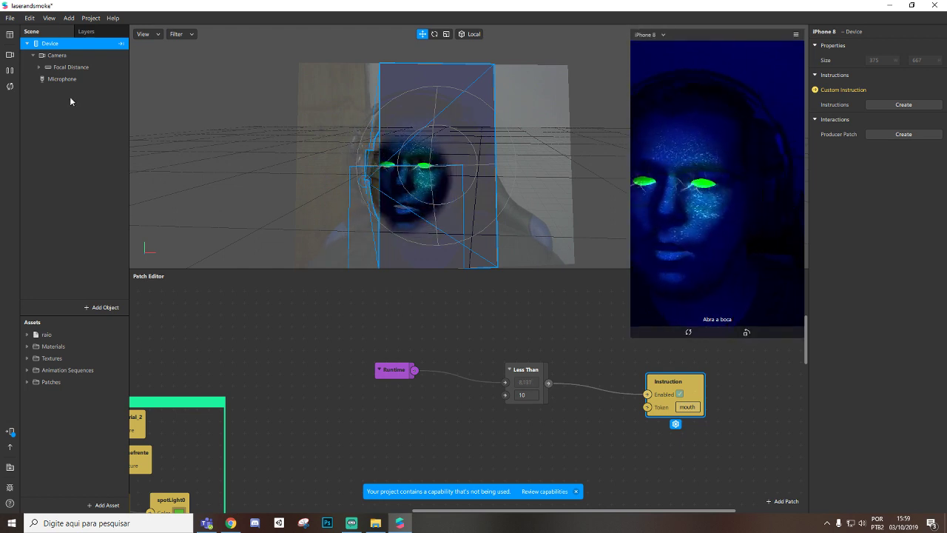
- Restart the effect preview and spread out the Runtime, Less Than and Instruction patches to make room between them
{"action": "left_click", "coordinate": [11, 87]}
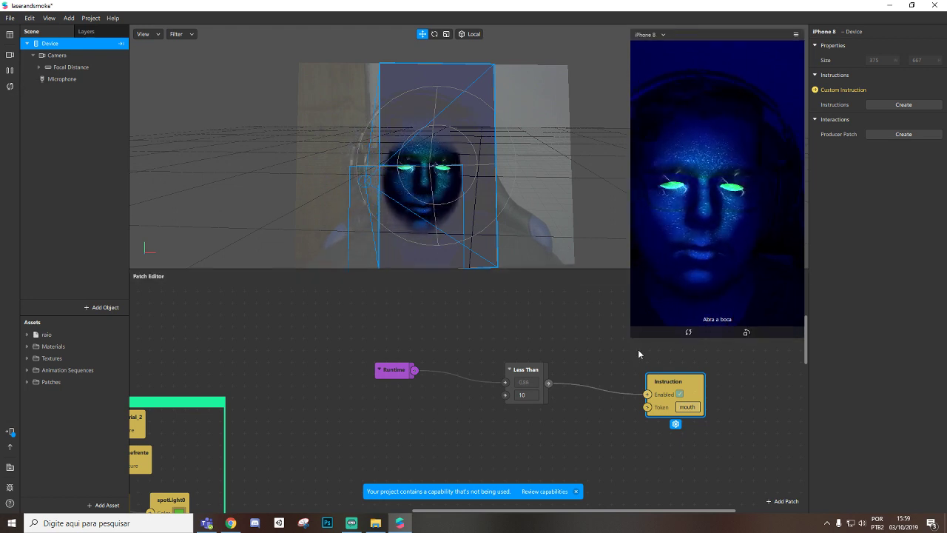
{"action": "left_click_drag", "start_coordinate": [681, 390], "coordinate": [681, 379]}
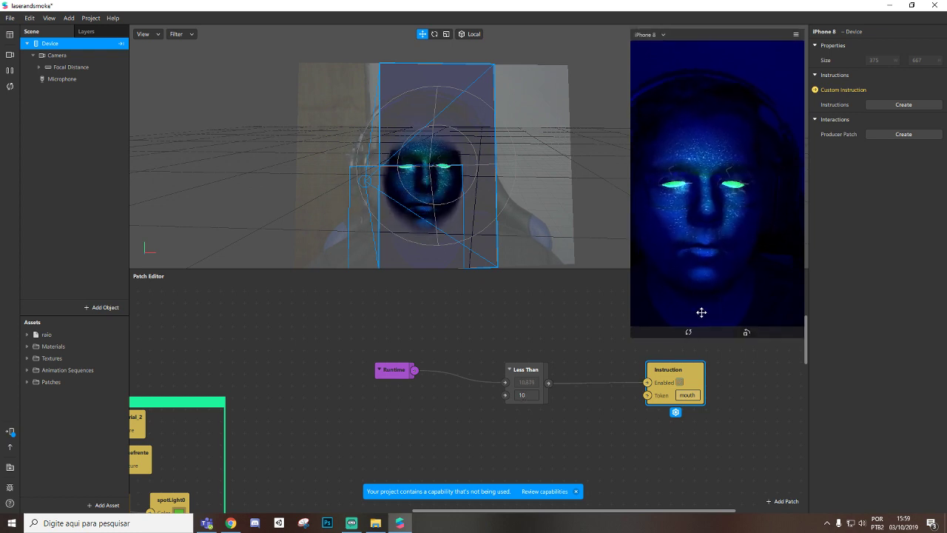
{"action": "left_click_drag", "start_coordinate": [527, 370], "coordinate": [467, 358]}
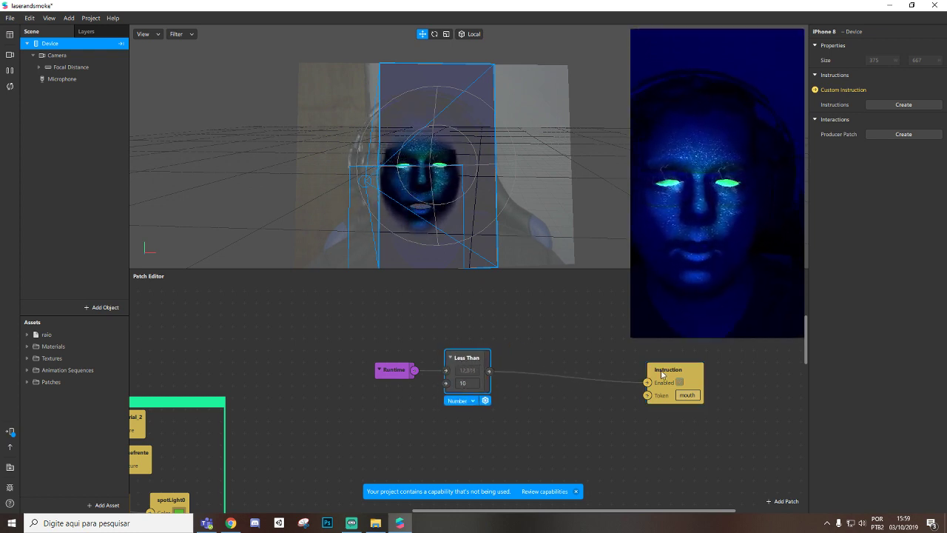
{"action": "mouse_move", "coordinate": [656, 374]}
{"action": "left_mouse_down"}
{"action": "mouse_move", "coordinate": [522, 363]}
{"action": "mouse_move", "coordinate": [652, 364]}
{"action": "left_mouse_up"}
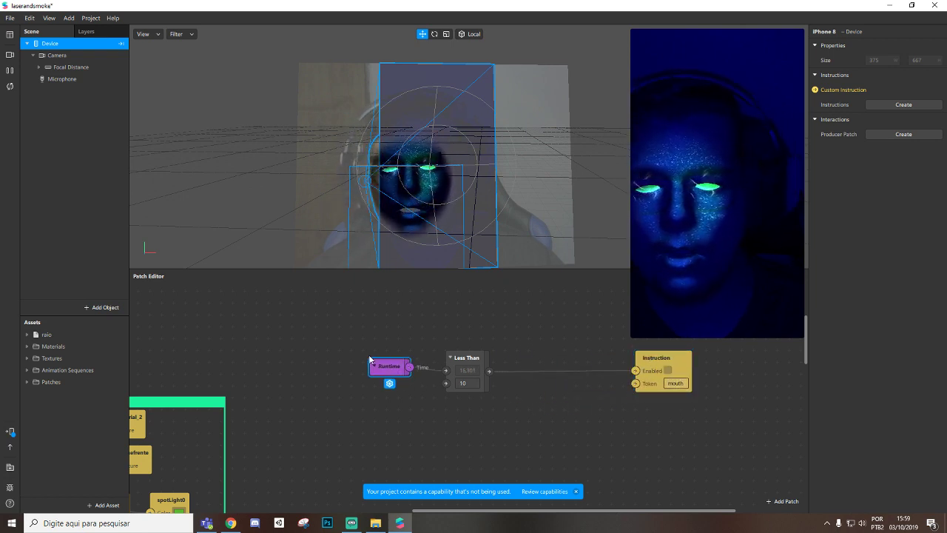
{"action": "left_click_drag", "start_coordinate": [369, 359], "coordinate": [340, 351]}
{"action": "left_click_drag", "start_coordinate": [452, 360], "coordinate": [402, 347]}
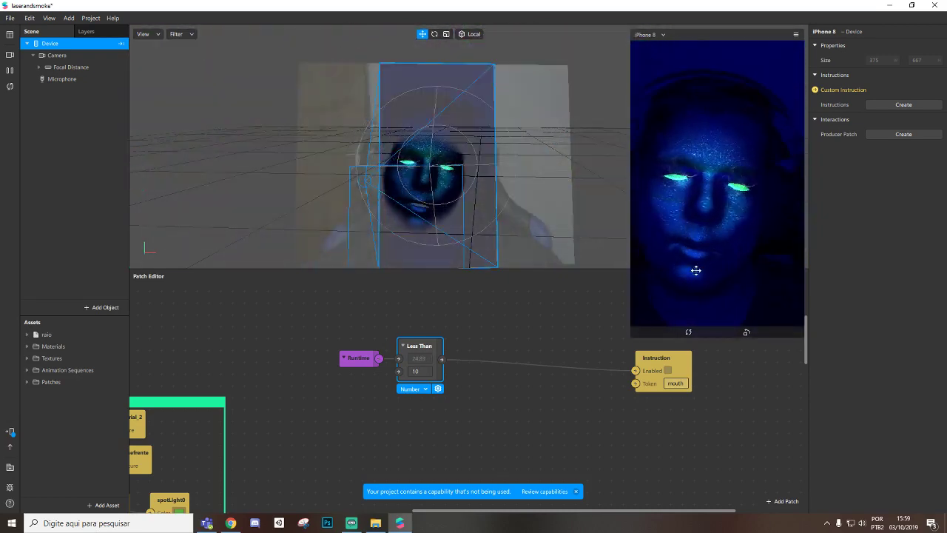
- Create the Available tokens option picker from the device's Instructions property and place it just below the Instruction patch
{"action": "left_click", "coordinate": [656, 361]}
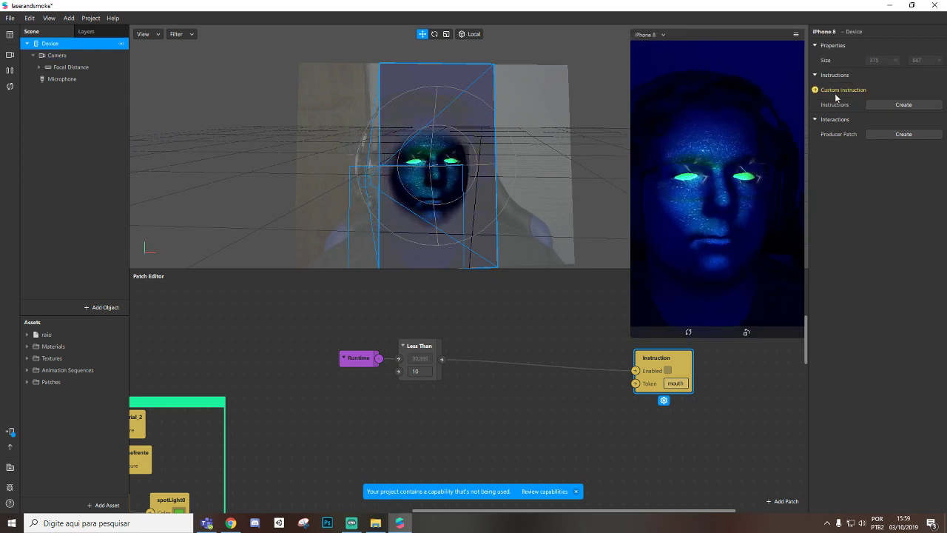
{"action": "left_click", "coordinate": [904, 106]}
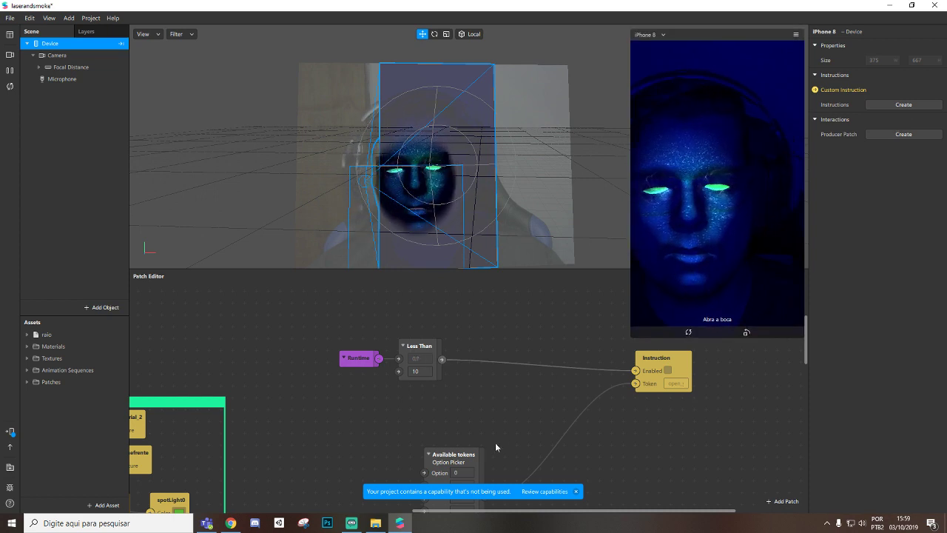
{"action": "left_click_drag", "start_coordinate": [475, 460], "coordinate": [583, 398]}
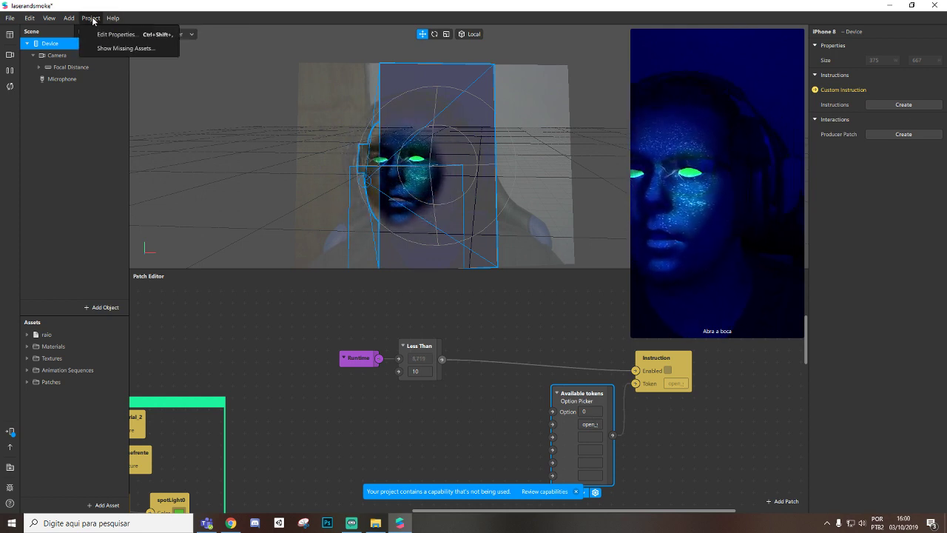
- Open the project's capabilities and expand the Instructions capability
{"action": "left_click", "coordinate": [115, 34]}
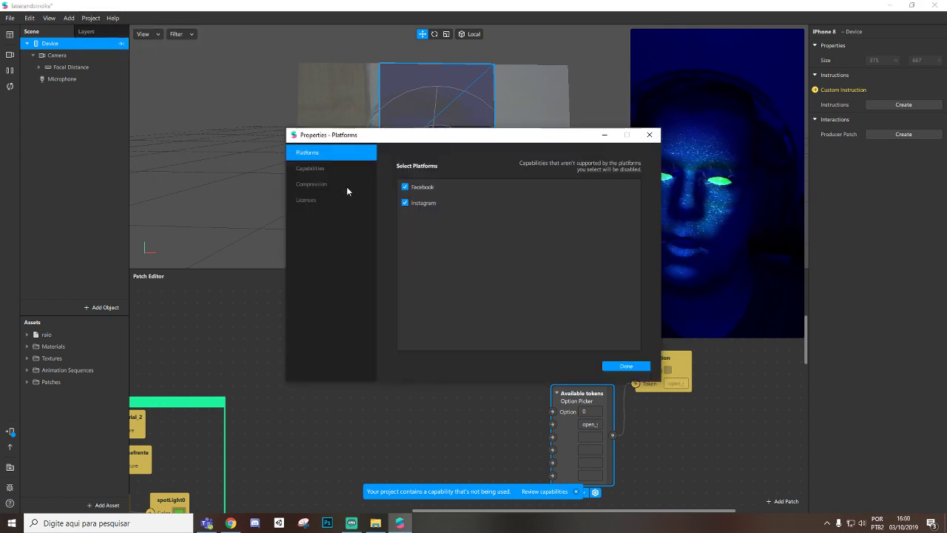
{"action": "left_click", "coordinate": [333, 169]}
{"action": "left_click", "coordinate": [402, 201]}
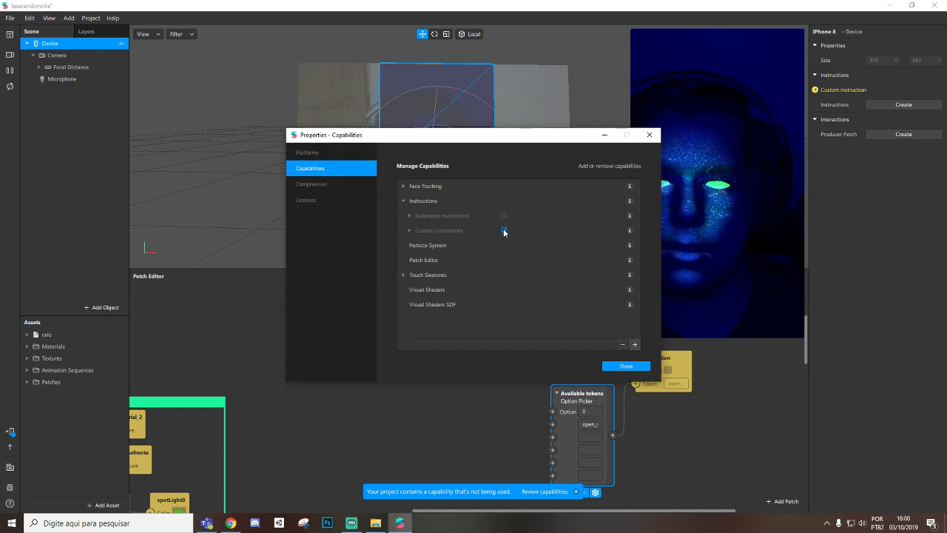
{"action": "left_click", "coordinate": [446, 204]}
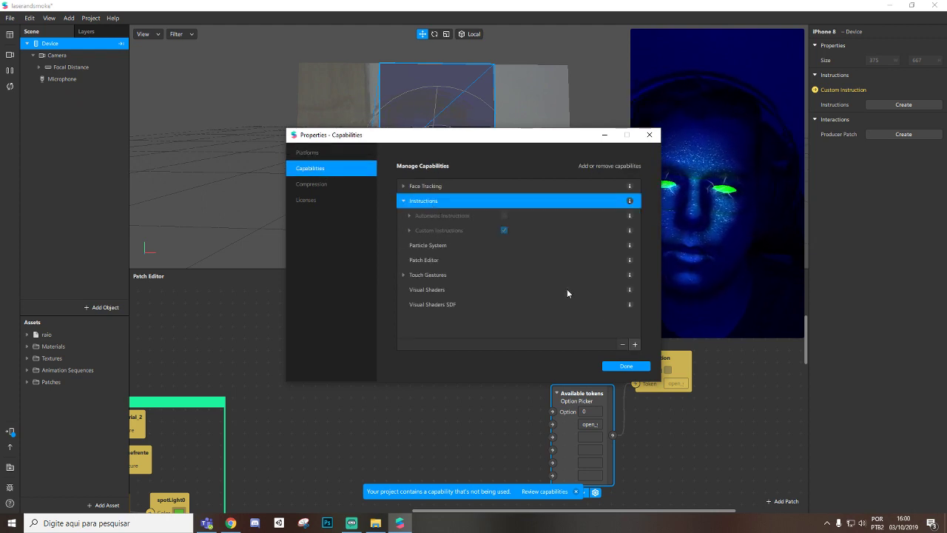
{"action": "left_click", "coordinate": [634, 344]}
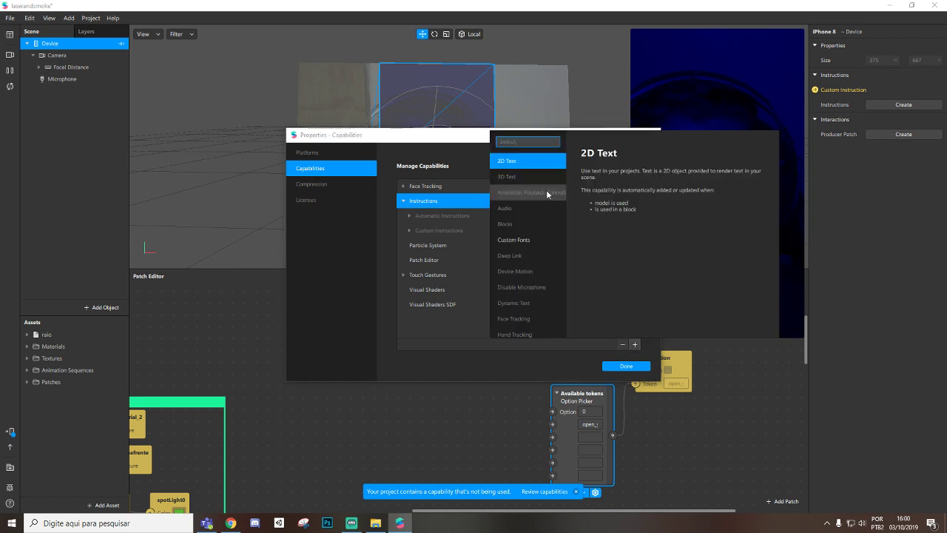
{"action": "type", "text": "instru"}
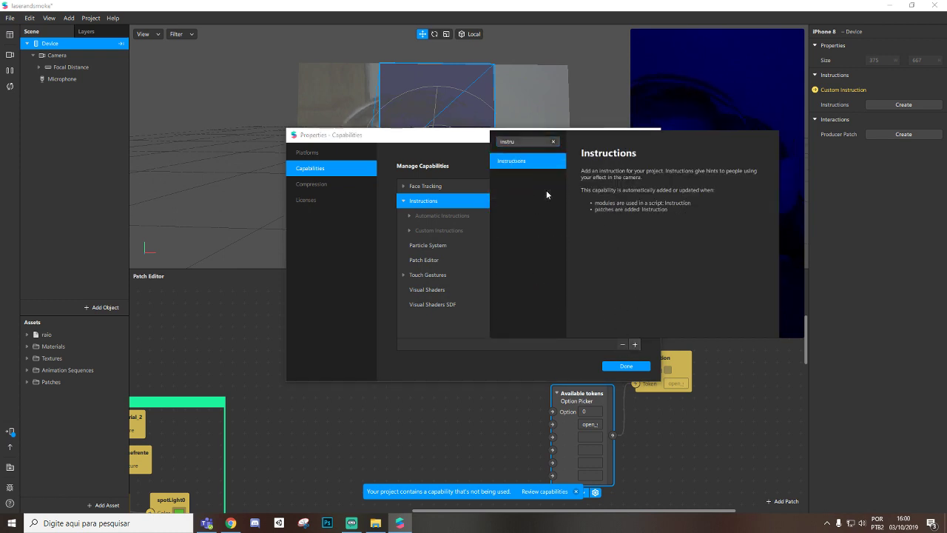
{"action": "left_click", "coordinate": [472, 216]}
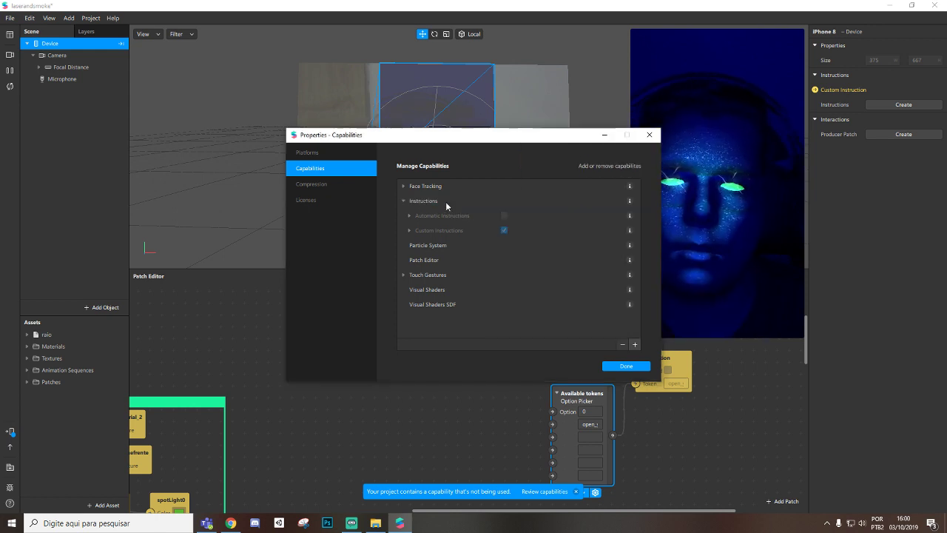
- Expand Custom Instructions and add the "Levante as sobrancelhas!" instruction with the raise_your_eyebrows token
{"action": "left_click", "coordinate": [409, 229]}
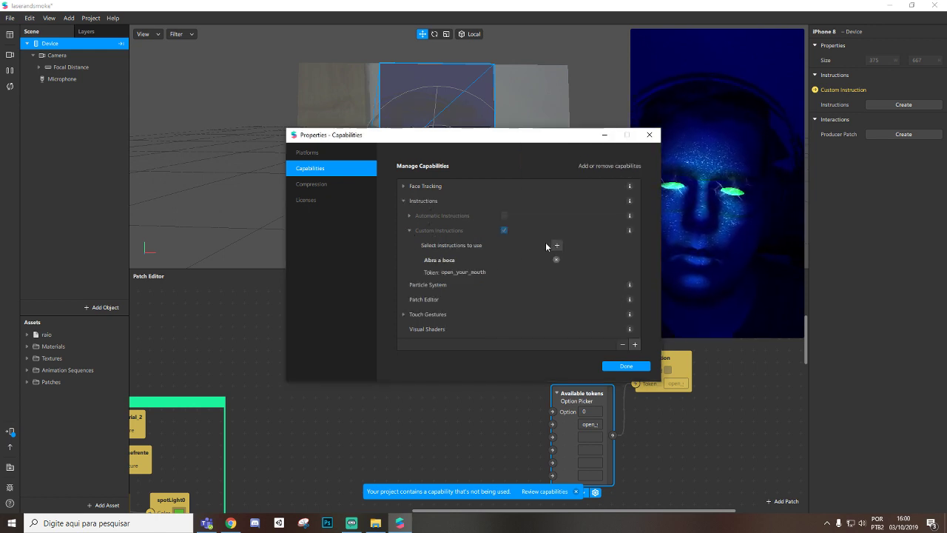
{"action": "scroll", "coordinate": [481, 206], "scroll_direction": "down", "scroll_amount": 1}
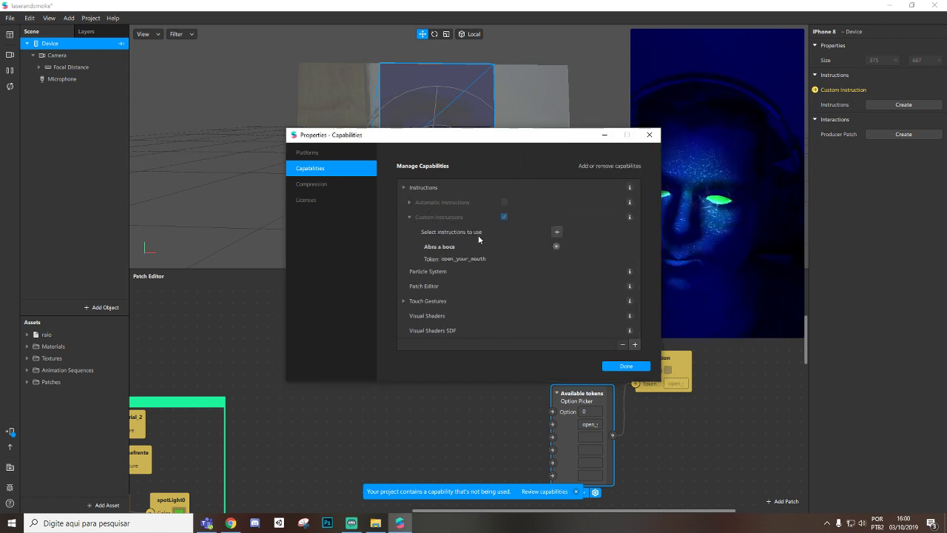
{"action": "left_click", "coordinate": [556, 231]}
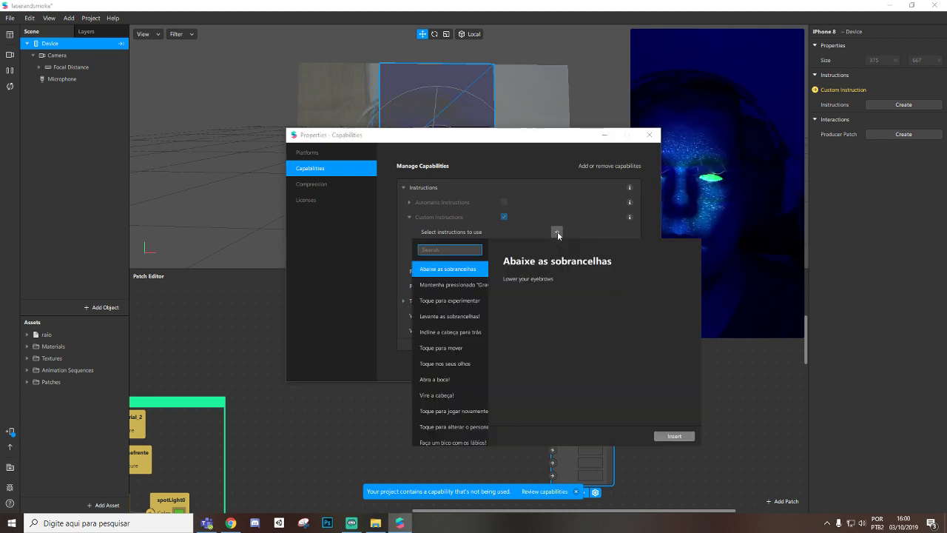
{"action": "type", "text": "sobra"}
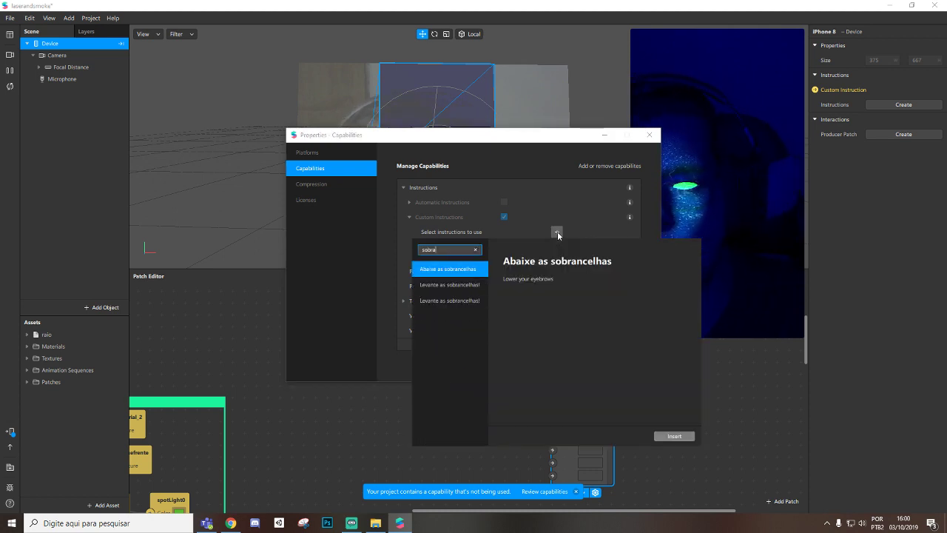
{"action": "key", "text": "Down"}
{"action": "key", "text": "Return"}
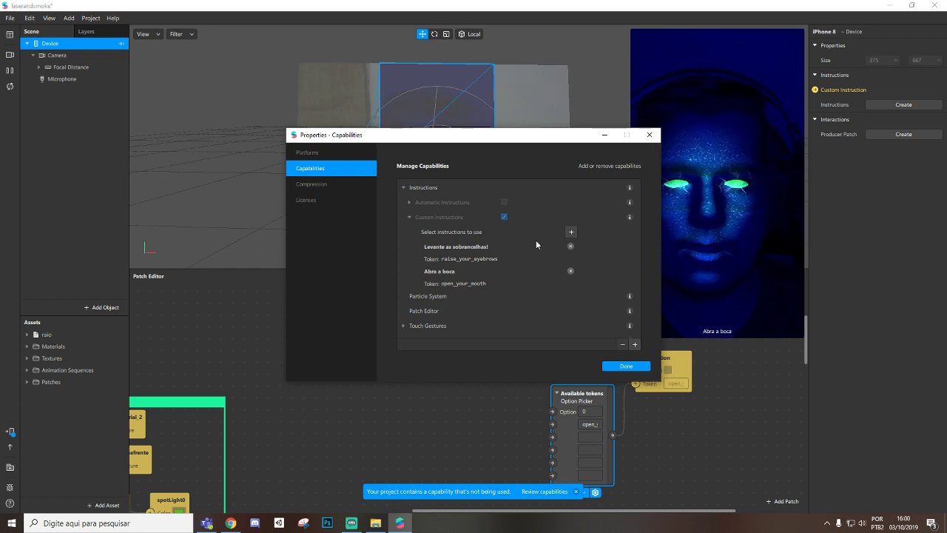
- Copy the raise_your_eyebrows token into the first empty option of the Available tokens picker, below the open_your_mouth entry
{"action": "scroll", "coordinate": [521, 277], "scroll_direction": "down", "scroll_amount": 1}
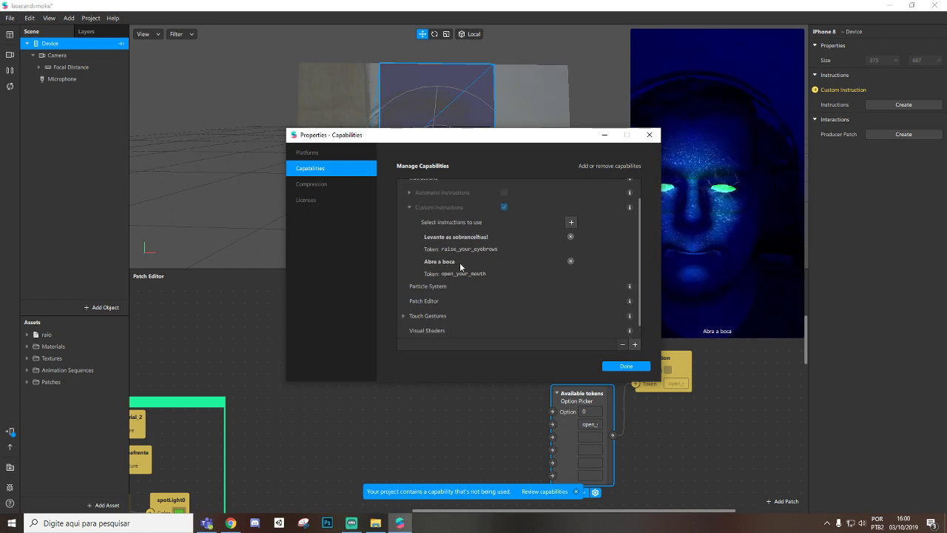
{"action": "double_click", "coordinate": [475, 249]}
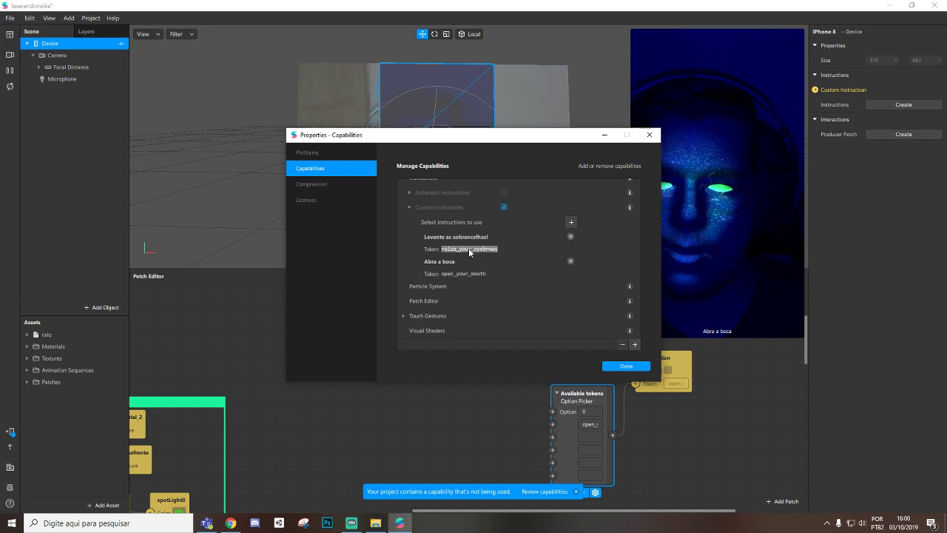
{"action": "double_click", "coordinate": [470, 249]}
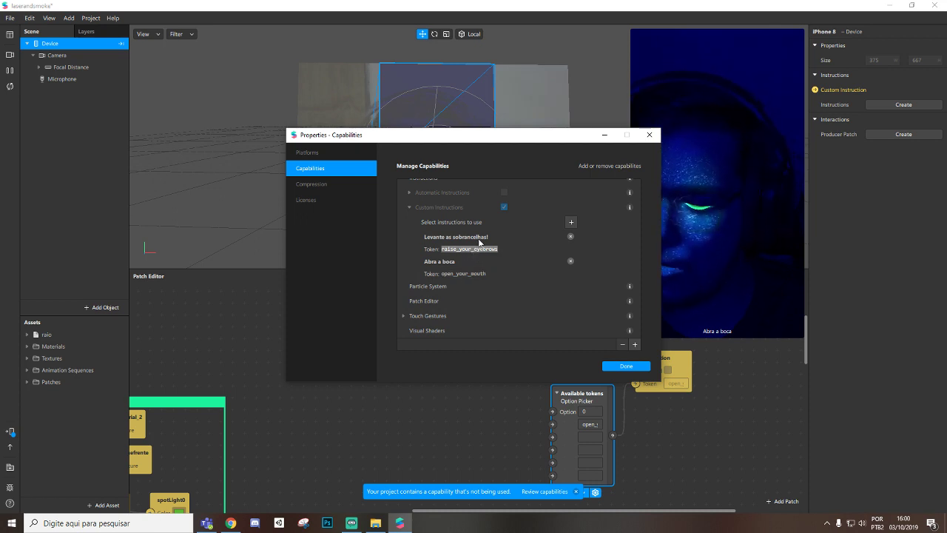
{"action": "left_click", "coordinate": [589, 436]}
{"action": "key", "text": "ctrl+v"}
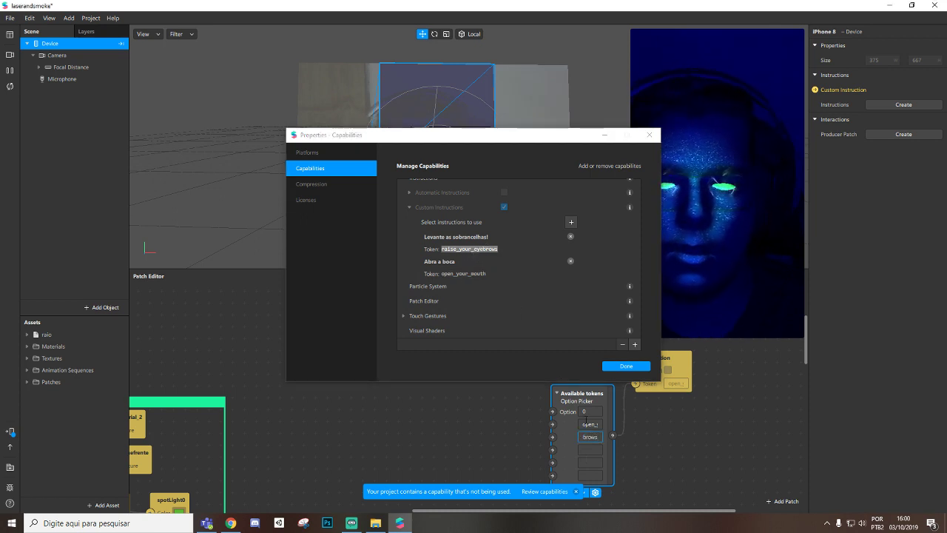
- Search the custom instructions for "toque" and add "Toque para alterar"
{"action": "scroll", "coordinate": [534, 248], "scroll_direction": "up", "scroll_amount": 2}
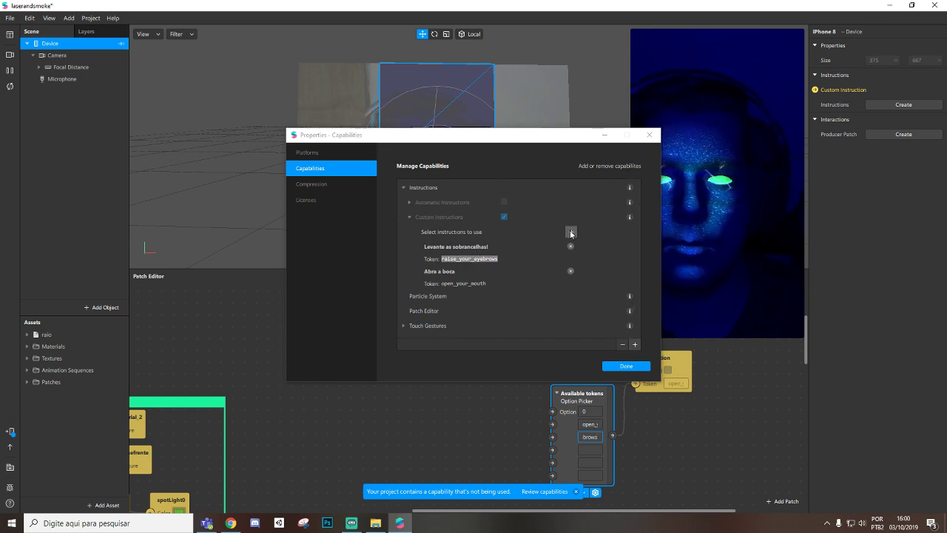
{"action": "left_click", "coordinate": [570, 233]}
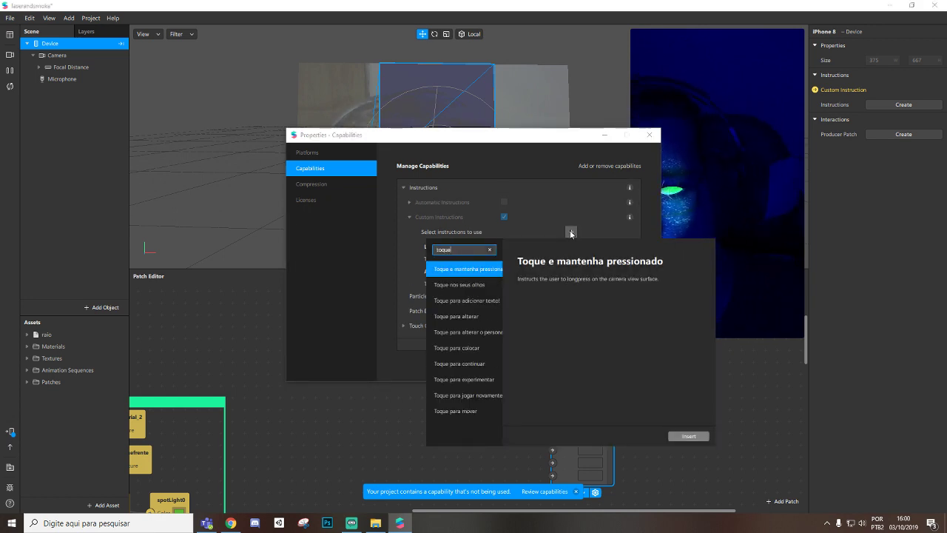
{"action": "key", "text": "Down"}
{"action": "key", "text": "Down"}
{"action": "key", "text": "Escape"}
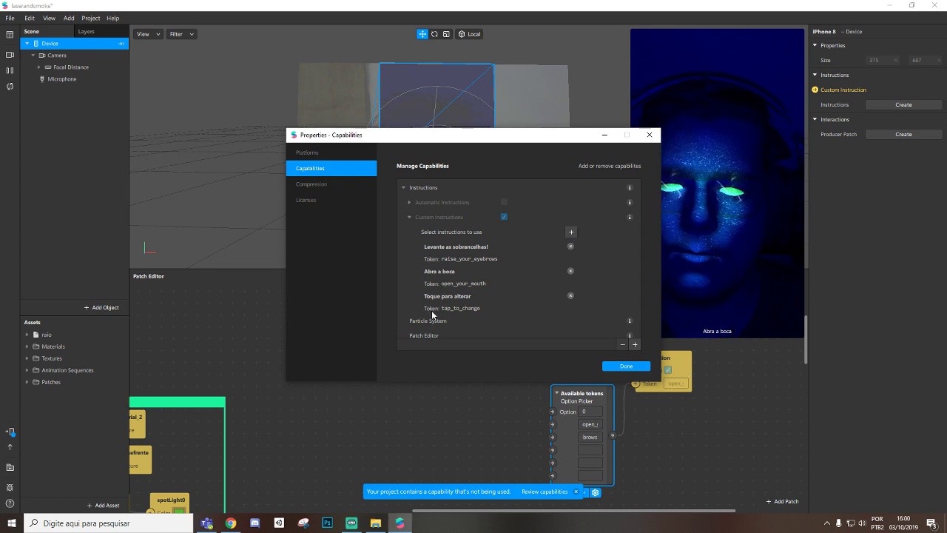
- Copy the tap_to_change token into the third token option of the Available tokens picker
{"action": "double_click", "coordinate": [460, 308]}
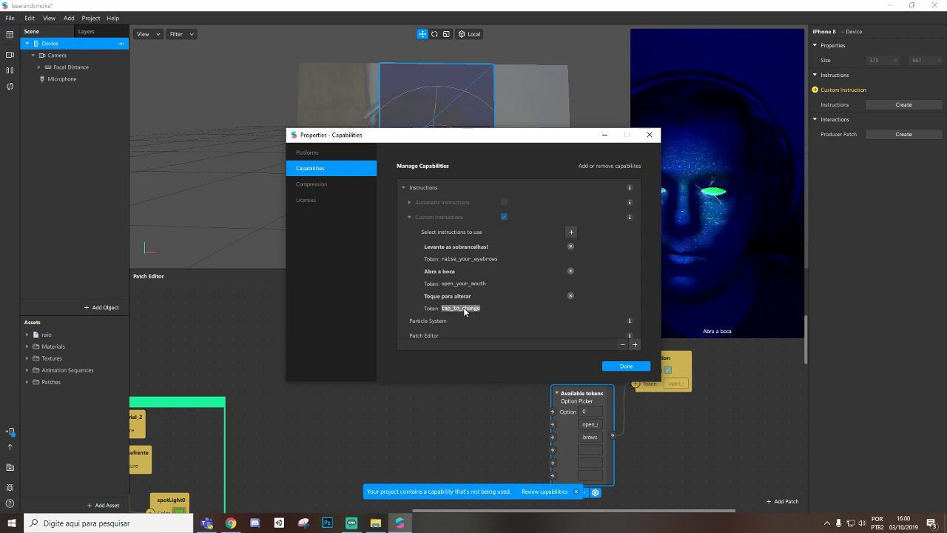
{"action": "left_click", "coordinate": [590, 449]}
{"action": "scroll", "coordinate": [678, 428], "scroll_direction": "down", "scroll_amount": 1}
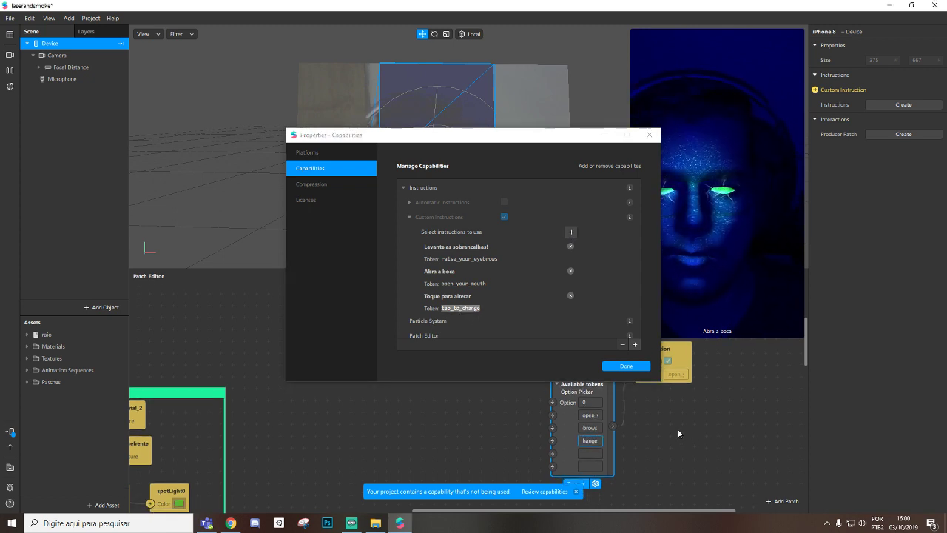
- Move the capabilities window clear of the patches and add the "Vire a cabeça!" custom instruction
{"action": "left_click_drag", "start_coordinate": [428, 142], "coordinate": [395, 108]}
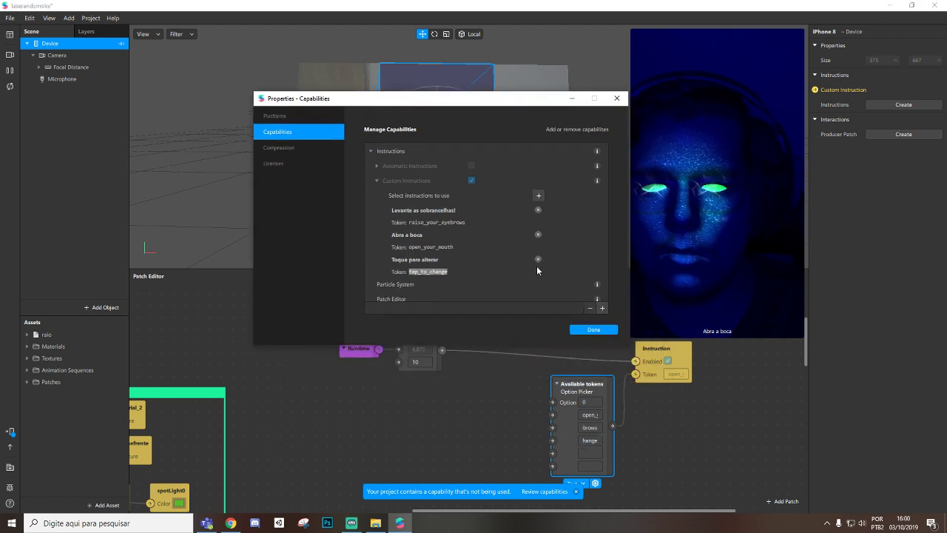
{"action": "left_click", "coordinate": [537, 195]}
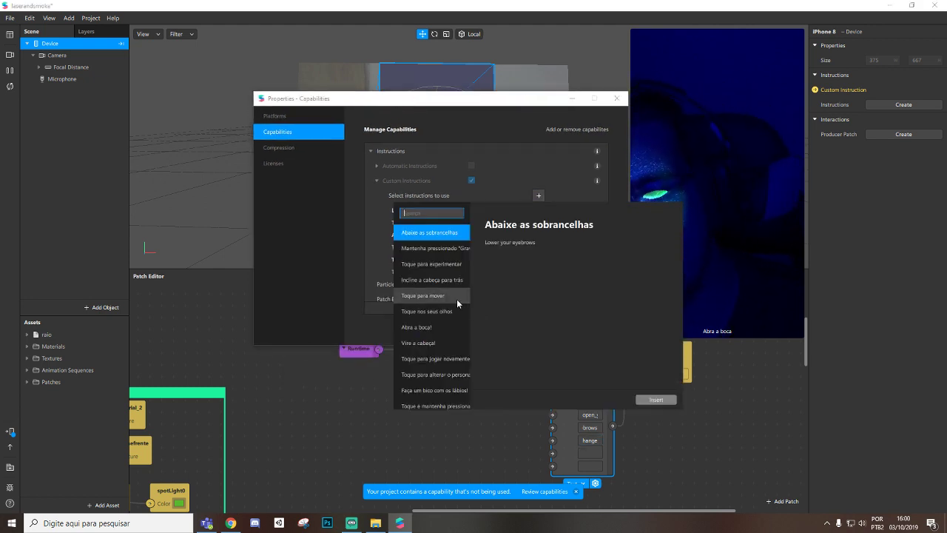
{"action": "double_click", "coordinate": [441, 345]}
- Copy the turn_head token of "Vire a cabeça!" into the fourth token option of the Available tokens picker
{"action": "scroll", "coordinate": [451, 251], "scroll_direction": "down", "scroll_amount": 1}
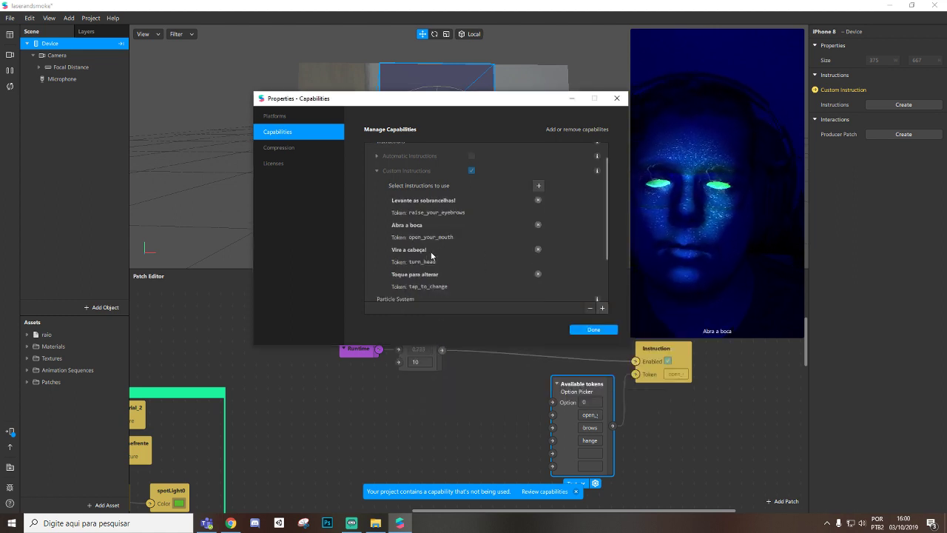
{"action": "double_click", "coordinate": [432, 263]}
{"action": "key", "text": "ctrl+c"}
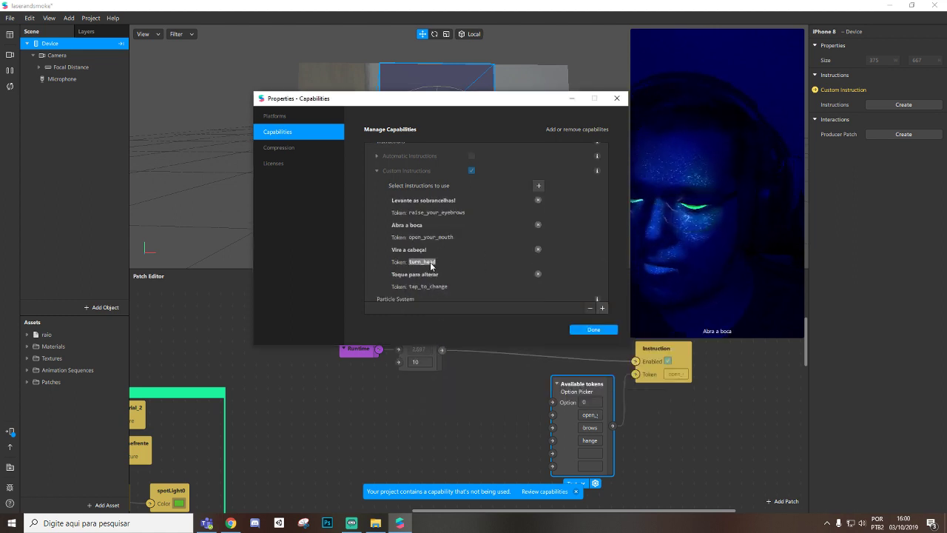
{"action": "left_click", "coordinate": [589, 453]}
{"action": "key", "text": "ctrl+v"}
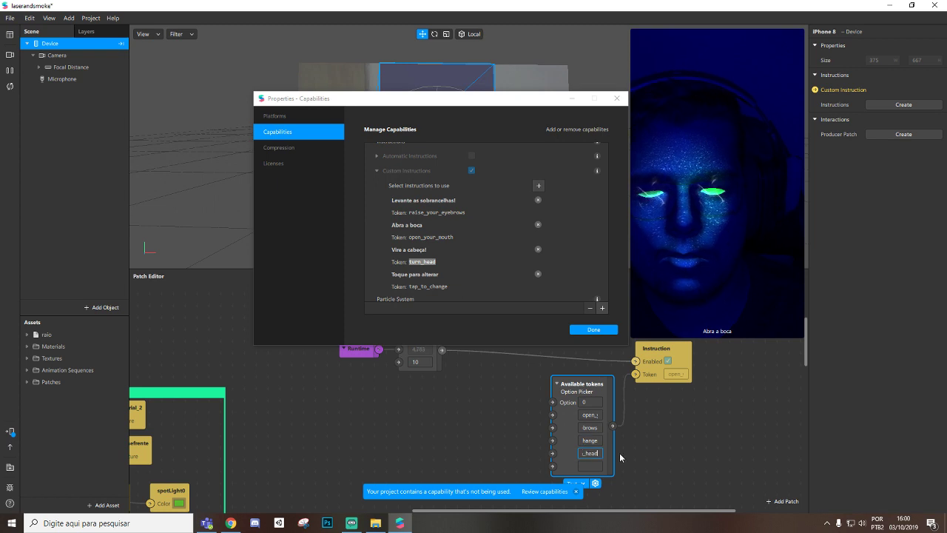
- Add the "Incline a cabeça para trás" custom instruction, copy its tilt_your_head_back token into the picker's last option, and close the capabilities window
{"action": "left_click", "coordinate": [537, 186]}
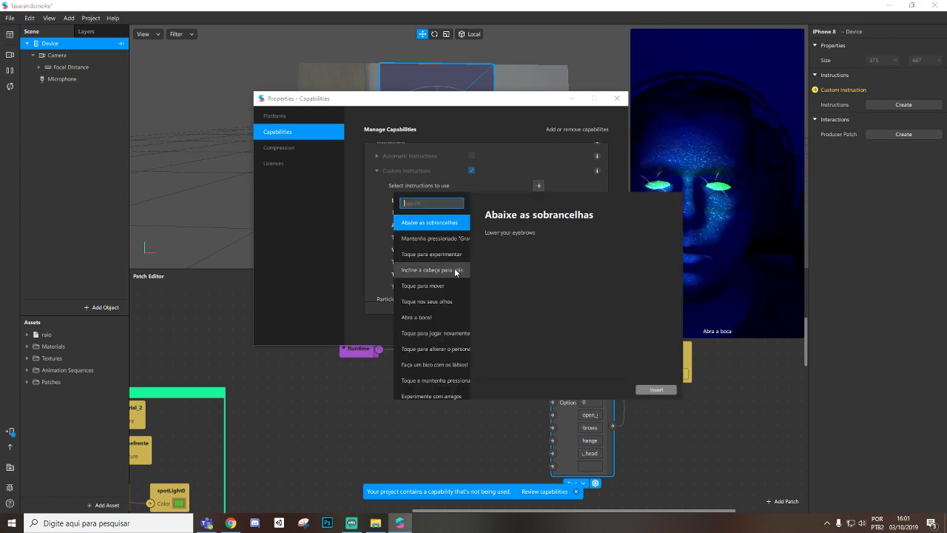
{"action": "double_click", "coordinate": [442, 271]}
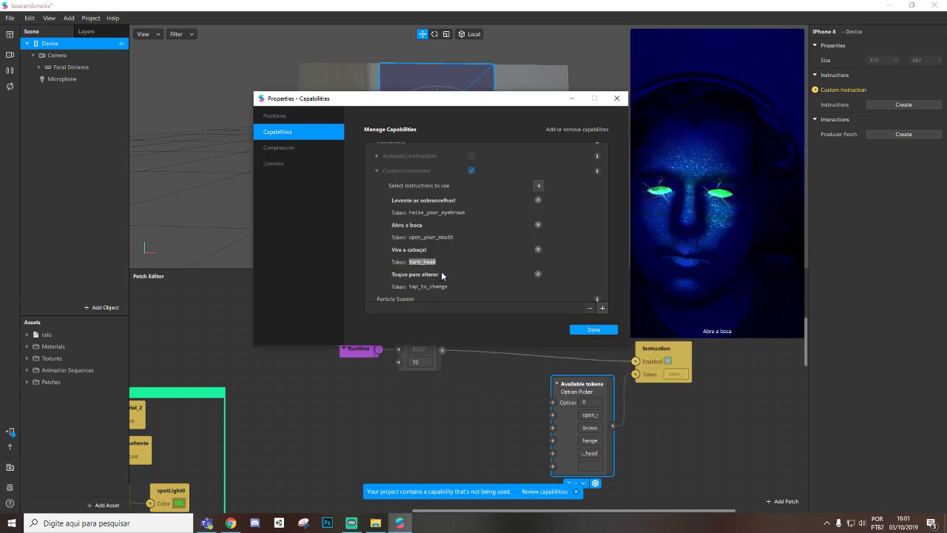
{"action": "scroll", "coordinate": [433, 296], "scroll_direction": "down", "scroll_amount": 1}
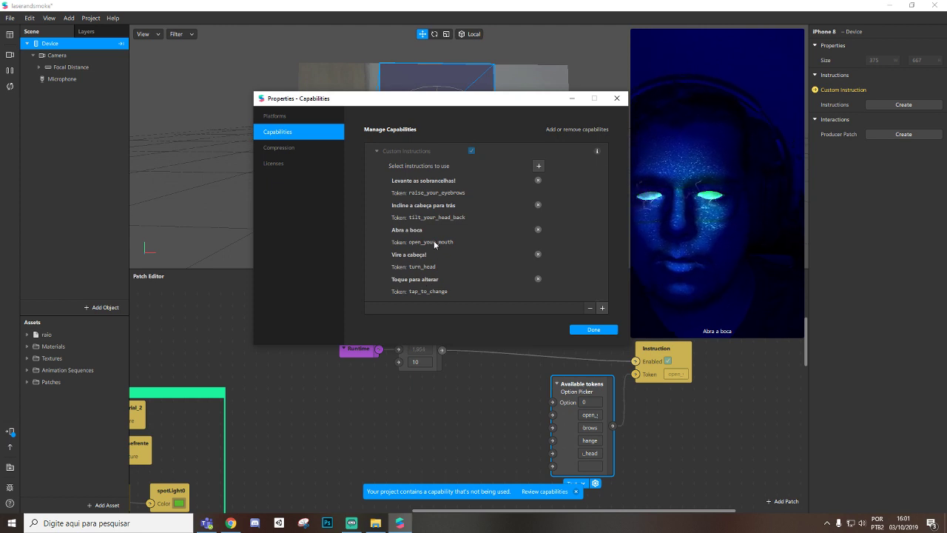
{"action": "double_click", "coordinate": [444, 218]}
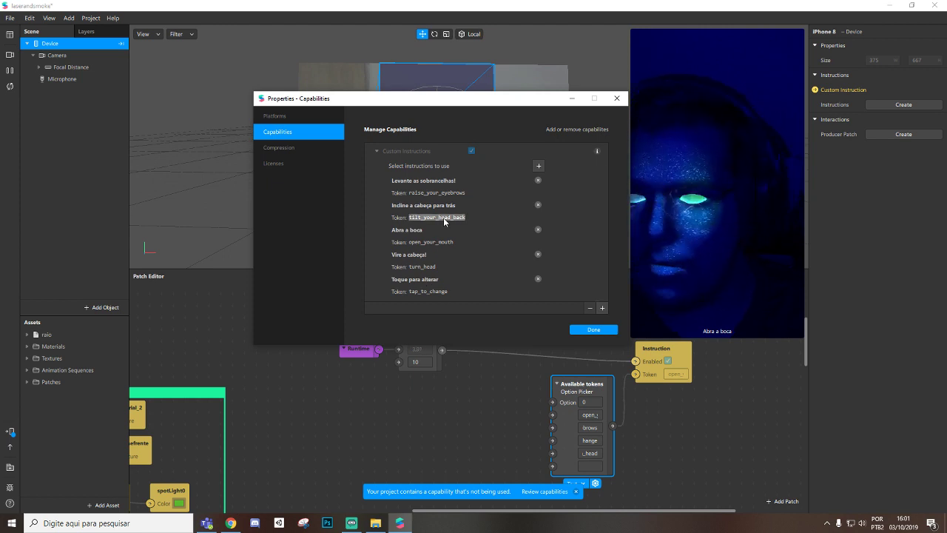
{"action": "left_click", "coordinate": [594, 329]}
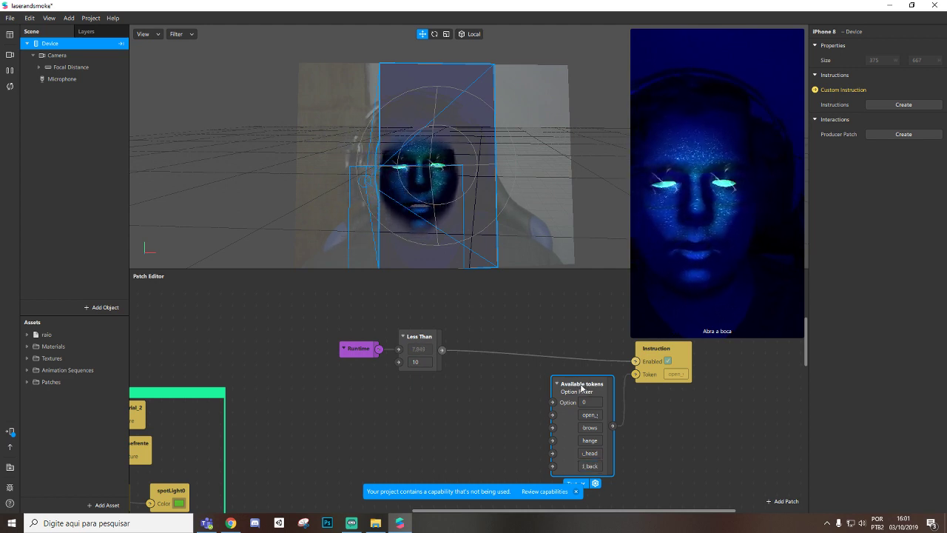
- Review the Available tokens entries and restart the effect to check the instruction shown in the preview
{"action": "left_click_drag", "start_coordinate": [582, 383], "coordinate": [576, 372]}
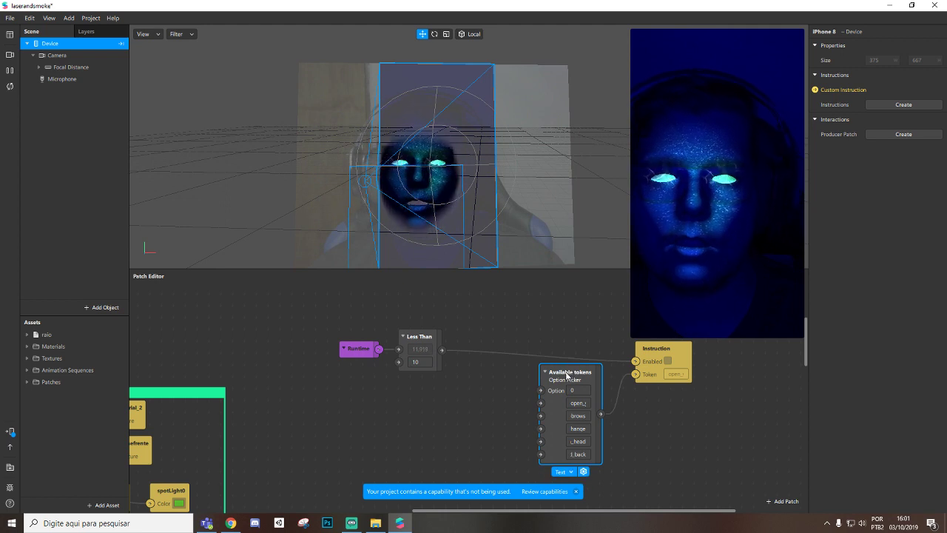
{"action": "left_click", "coordinate": [578, 428]}
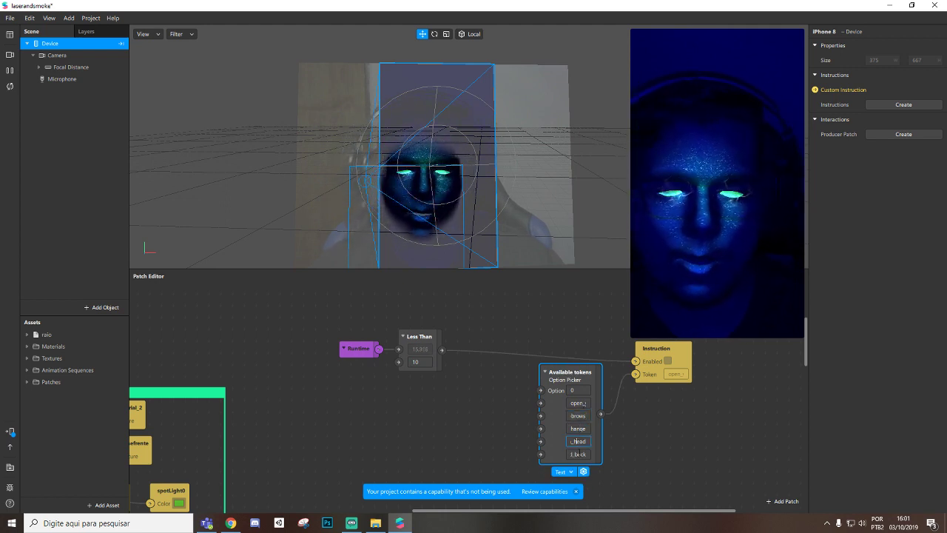
{"action": "left_click", "coordinate": [582, 402]}
{"action": "left_click", "coordinate": [578, 454]}
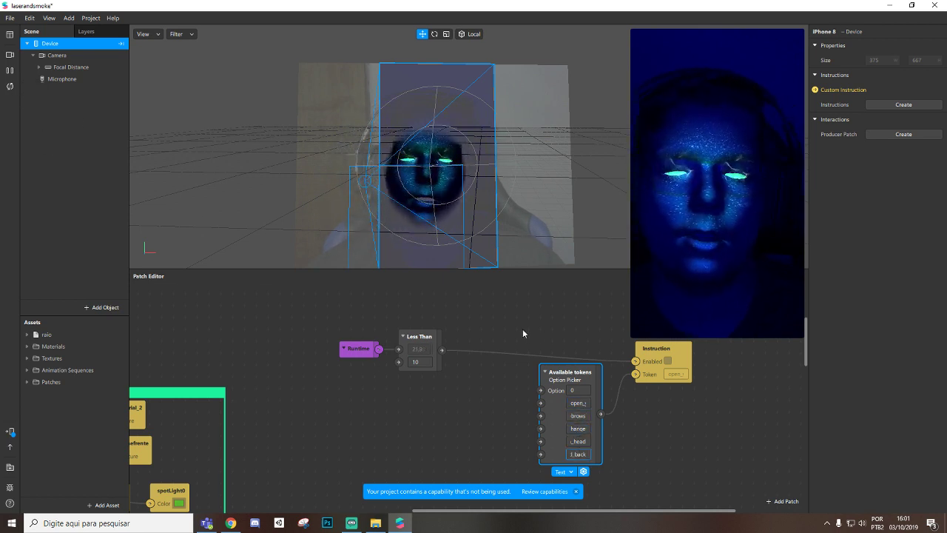
{"action": "left_click", "coordinate": [10, 87]}
{"action": "mouse_move", "coordinate": [764, 278]}
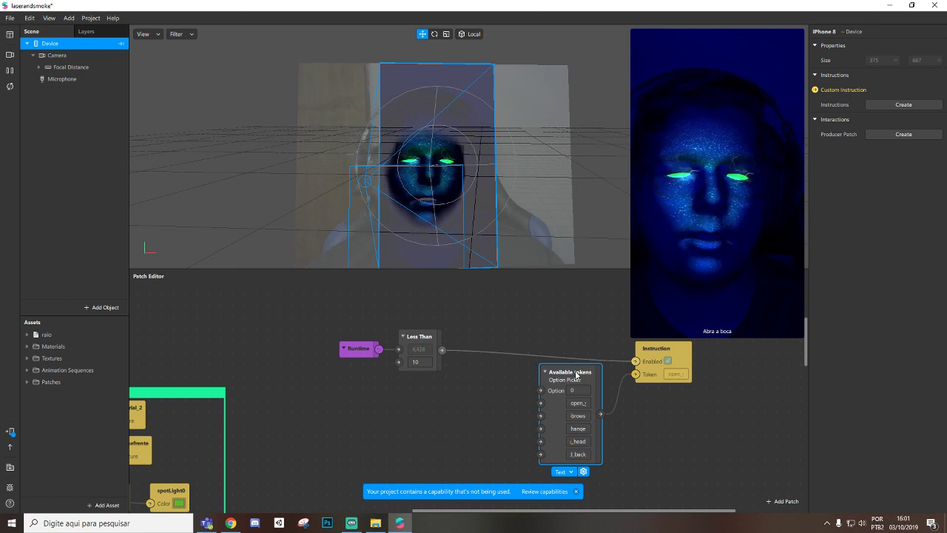
- Rearrange the patches to make room and add a Progress patch whose Value is driven by the Runtime output
{"action": "left_click_drag", "start_coordinate": [575, 374], "coordinate": [587, 375]}
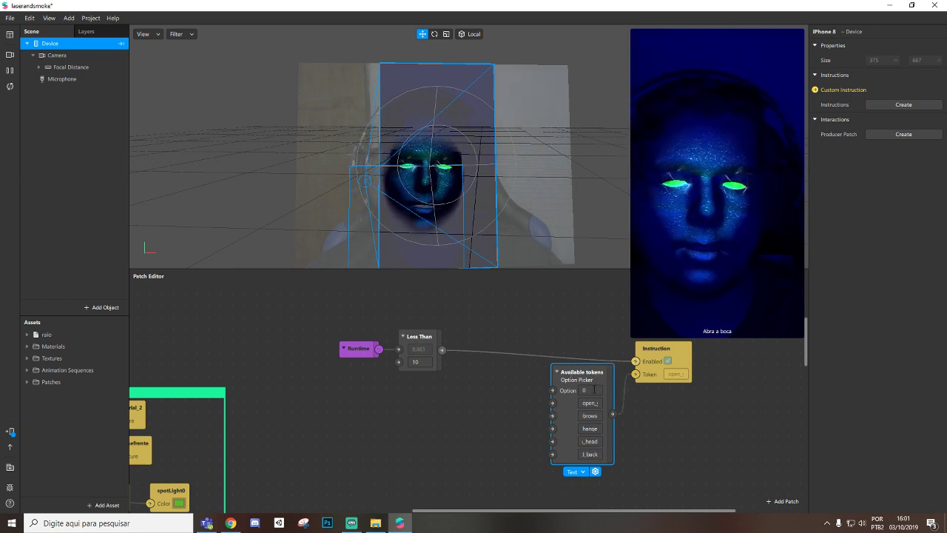
{"action": "left_click_drag", "start_coordinate": [418, 337], "coordinate": [465, 324]}
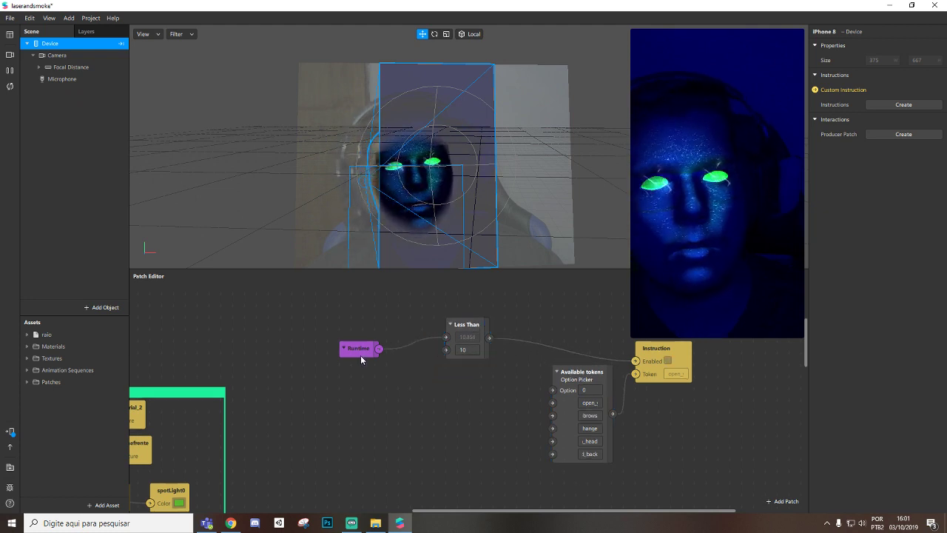
{"action": "left_click", "coordinate": [356, 350]}
{"action": "double_click", "coordinate": [353, 374]}
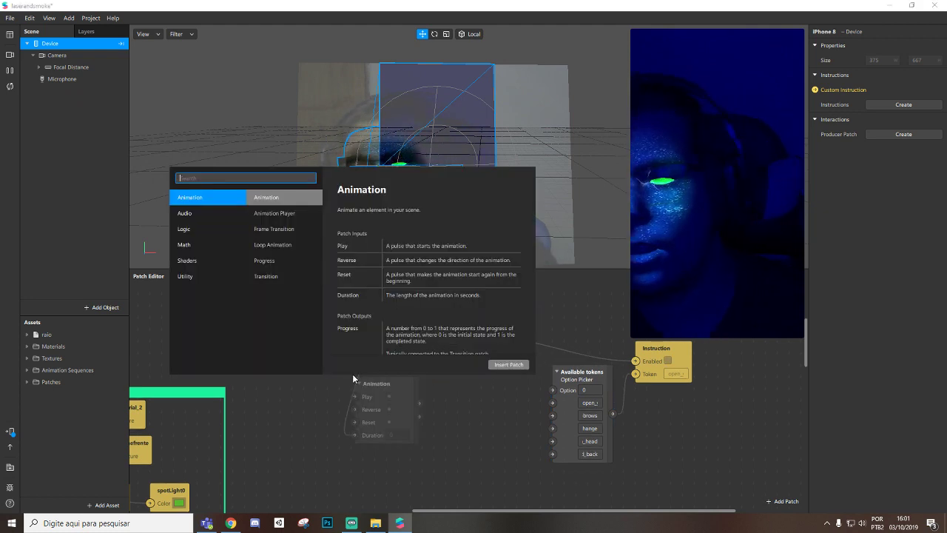
{"action": "type", "text": "prog"}
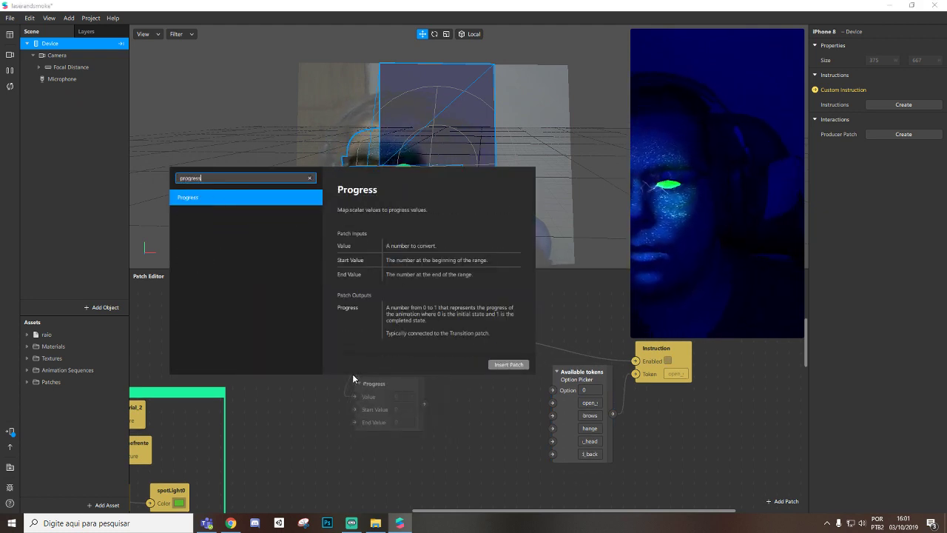
{"action": "type", "text": "ress"}
{"action": "key", "text": "Return"}
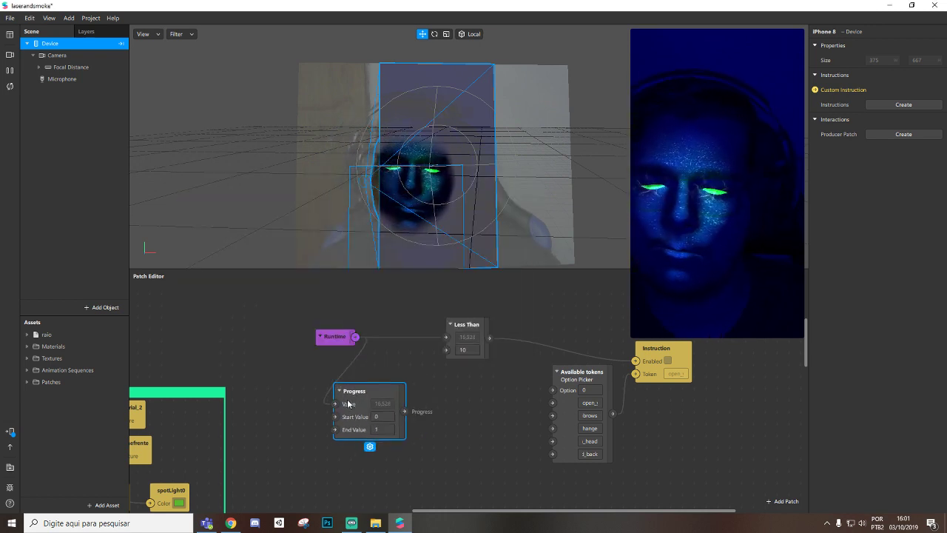
{"action": "mouse_move", "coordinate": [380, 397]}
{"action": "left_mouse_down"}
{"action": "mouse_move", "coordinate": [348, 402]}
{"action": "mouse_move", "coordinate": [388, 405]}
{"action": "left_mouse_up"}
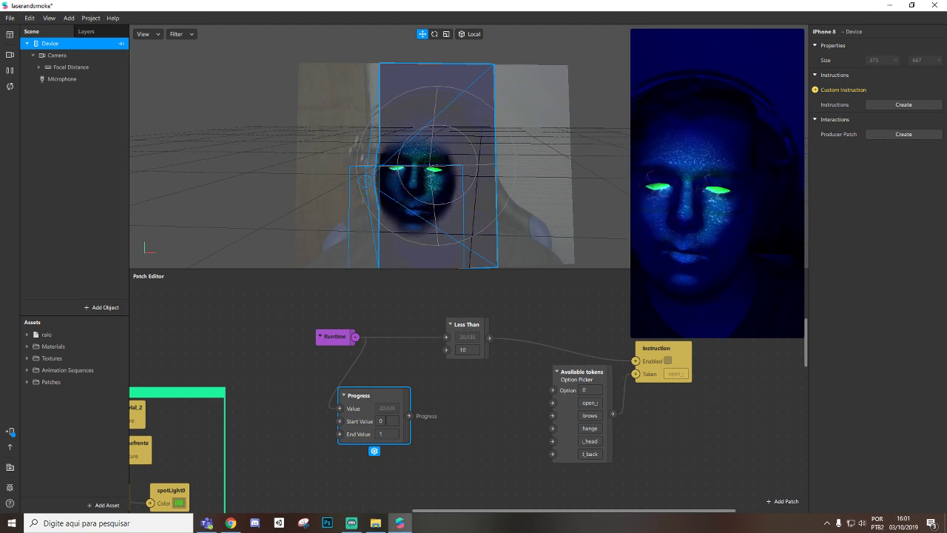
- Try driving the Available tokens picker's Option directly from the Progress output, restarting the effect to watch the instructions
{"action": "left_click_drag", "start_coordinate": [383, 397], "coordinate": [553, 390]}
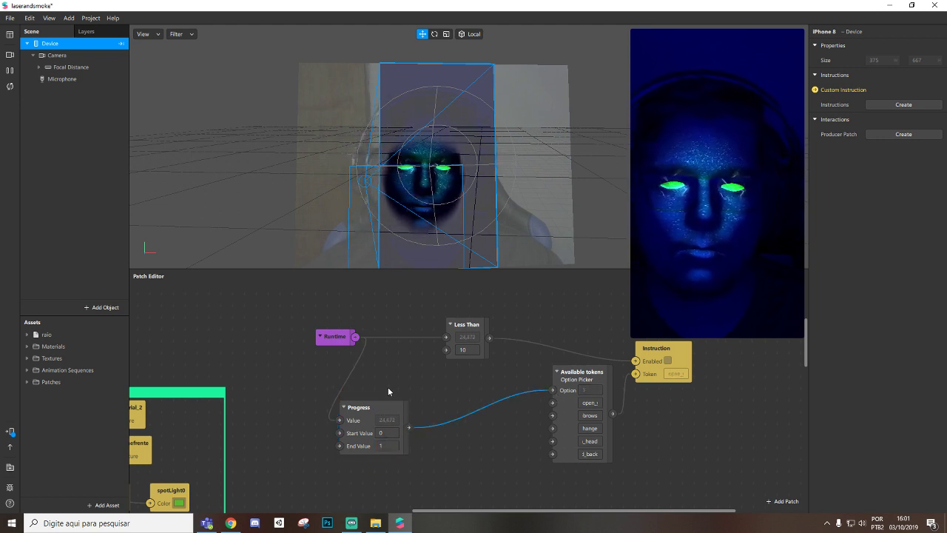
{"action": "left_click_drag", "start_coordinate": [389, 410], "coordinate": [399, 398]}
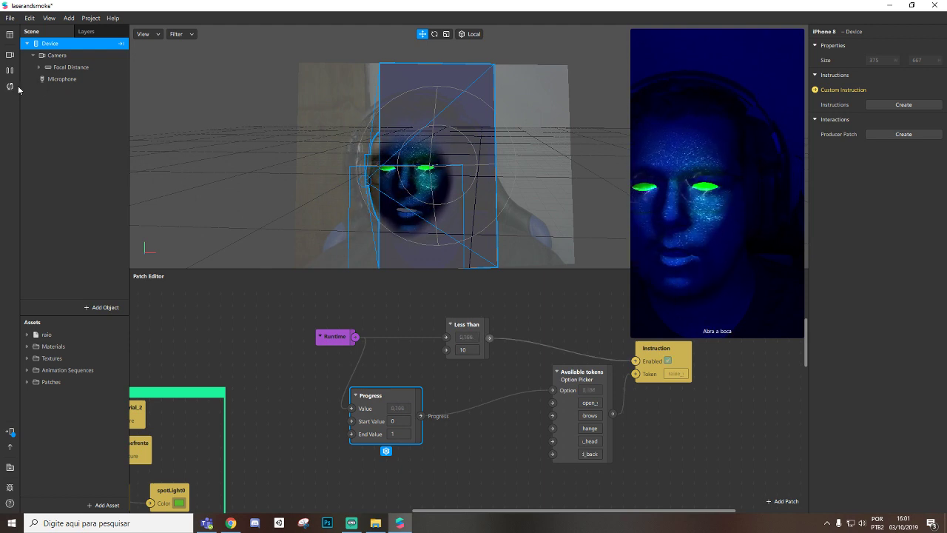
{"action": "mouse_move", "coordinate": [716, 319]}
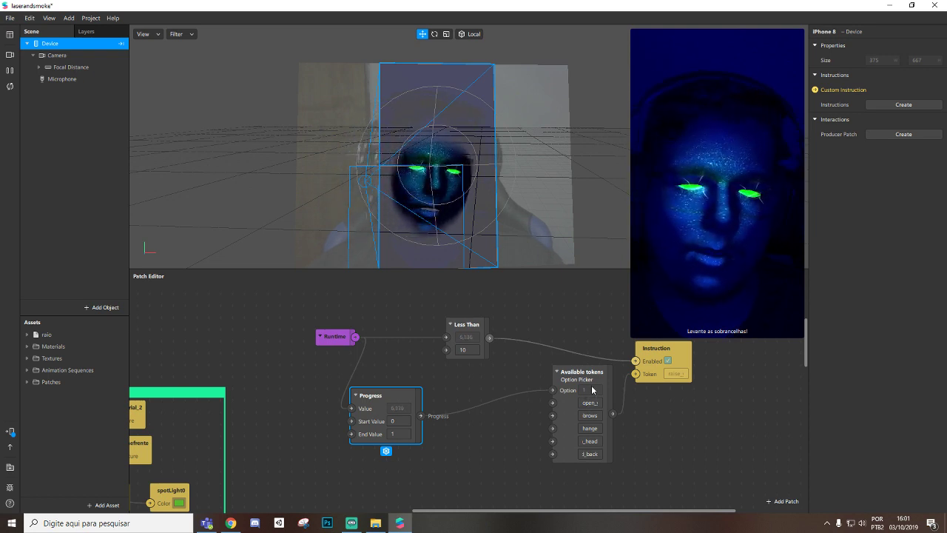
{"action": "mouse_move", "coordinate": [582, 386]}
{"action": "left_mouse_down"}
{"action": "mouse_move", "coordinate": [568, 386]}
{"action": "mouse_move", "coordinate": [573, 397]}
{"action": "mouse_move", "coordinate": [564, 390]}
{"action": "left_mouse_up"}
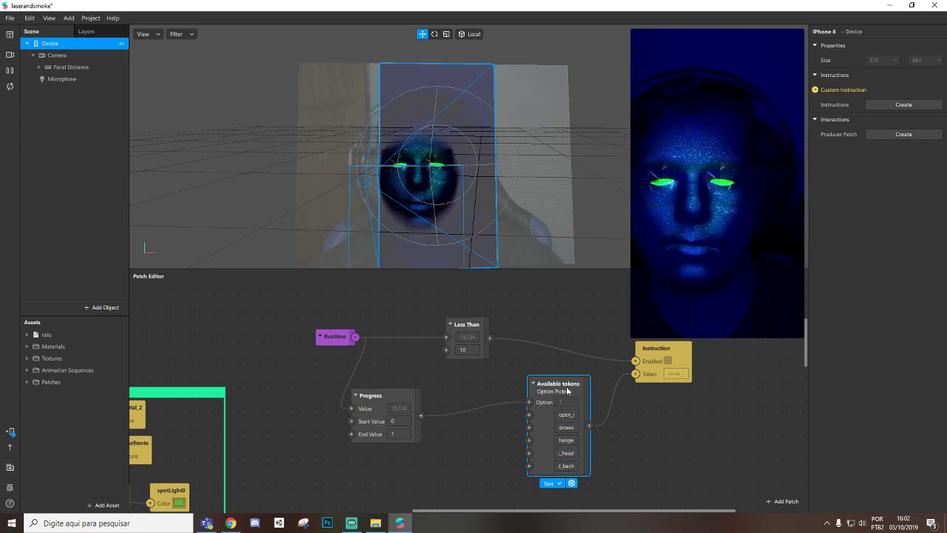
- Remove the link between Progress and the Available tokens picker, and add a To Range patch fed by the Progress output
{"action": "left_click_drag", "start_coordinate": [567, 390], "coordinate": [579, 391]}
{"action": "left_click_drag", "start_coordinate": [386, 406], "coordinate": [419, 415]}
{"action": "left_click", "coordinate": [384, 411]}
{"action": "key", "text": "Delete"}
{"action": "type", "text": "to"}
{"action": "key", "text": "Down"}
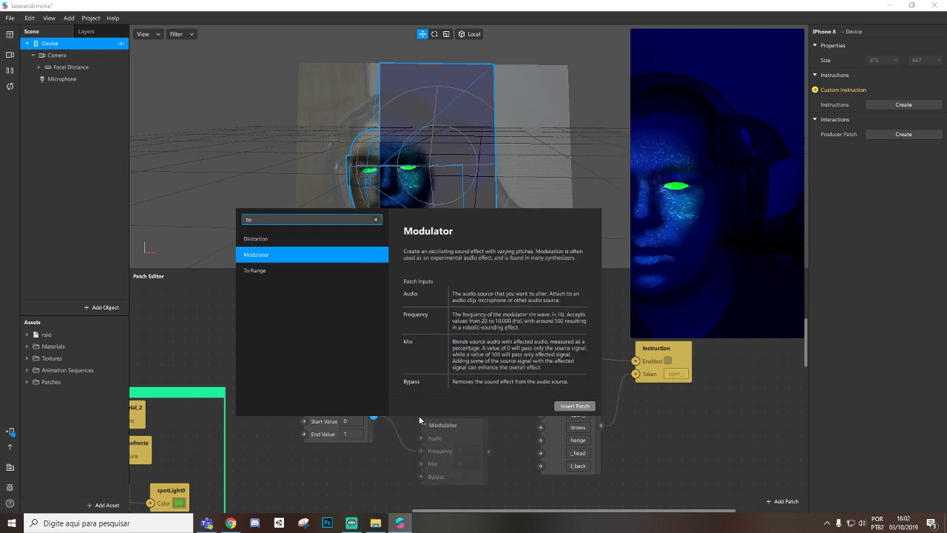
{"action": "key", "text": "Down"}
{"action": "key", "text": "Return"}
{"action": "left_click", "coordinate": [452, 424]}
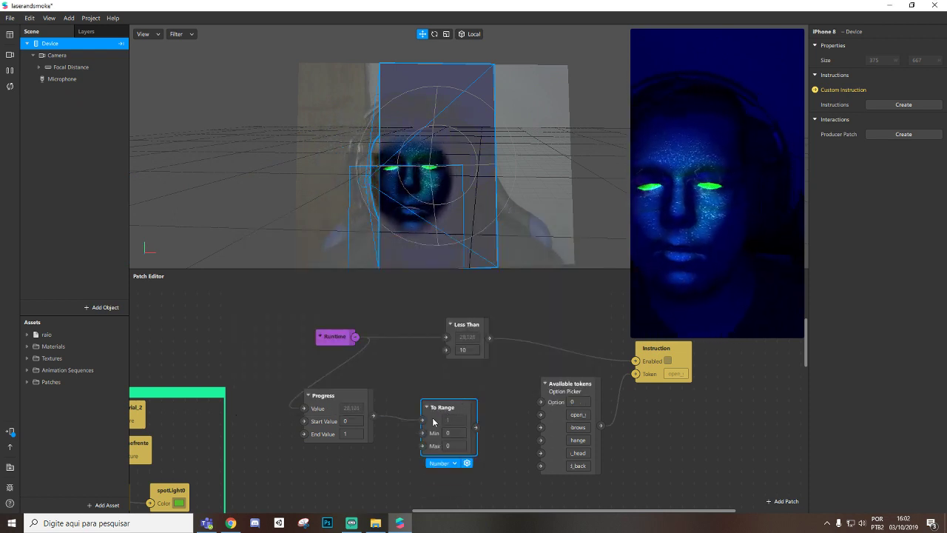
- Set the To Range patch's Max to 4, leaving Min at 0, and position it beside the Progress patch
{"action": "left_click_drag", "start_coordinate": [447, 414], "coordinate": [435, 414]}
{"action": "left_click", "coordinate": [442, 433]}
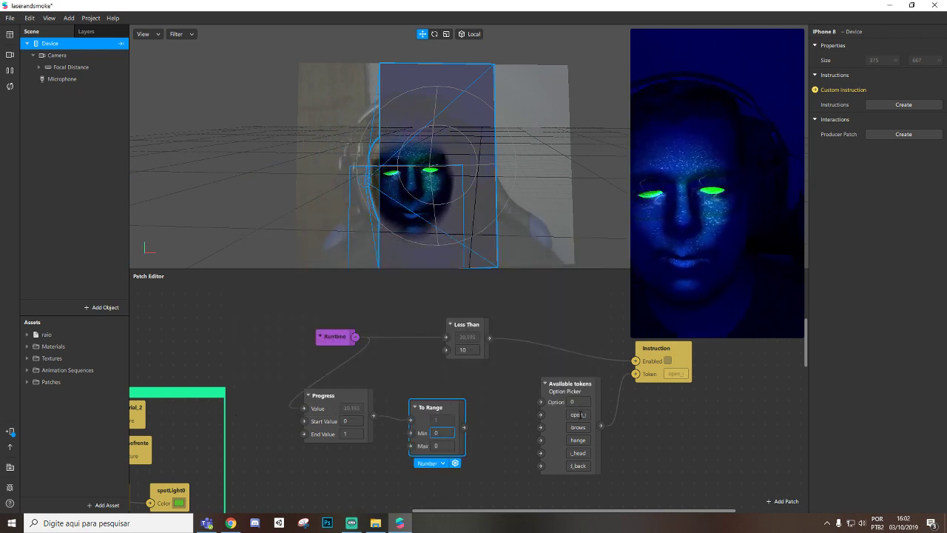
{"action": "key", "text": "Tab"}
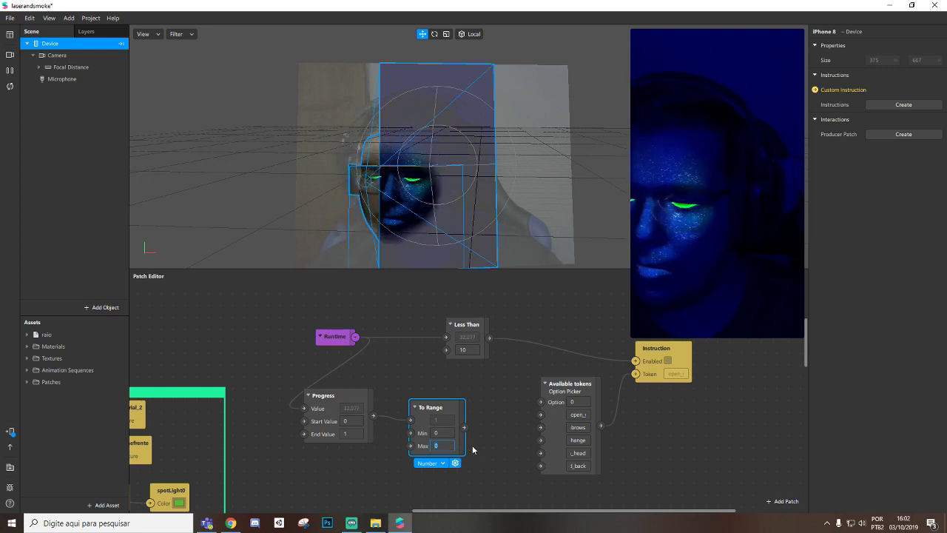
{"action": "type", "text": "4"}
{"action": "key", "text": "Return"}
{"action": "left_click_drag", "start_coordinate": [433, 417], "coordinate": [422, 429]}
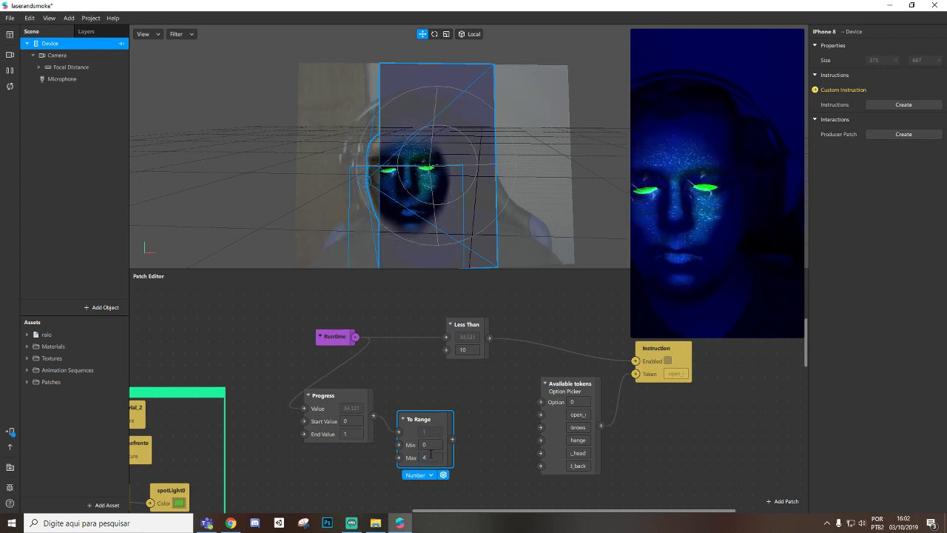
- Connect the To Range output to the Available tokens picker's Option input and restart the effect to test it
{"action": "left_click", "coordinate": [572, 413]}
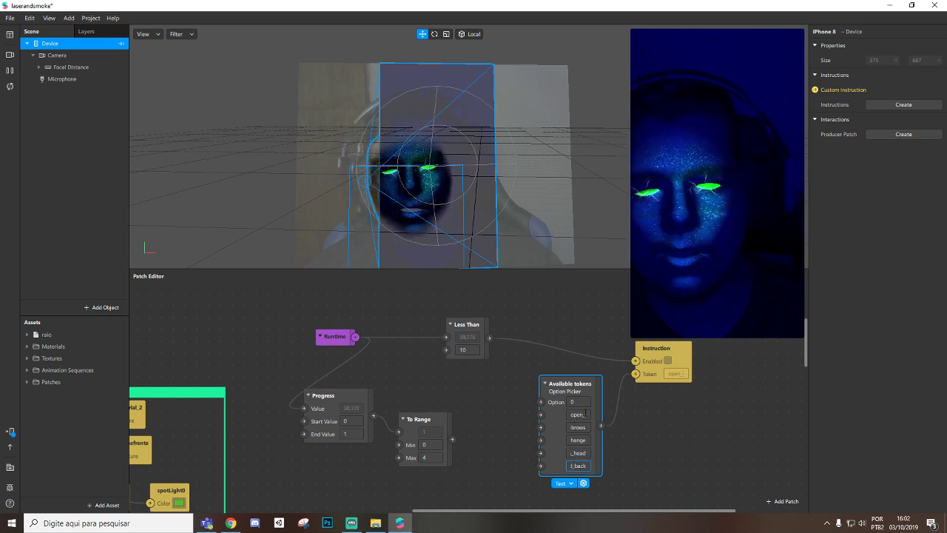
{"action": "left_click", "coordinate": [419, 418]}
{"action": "left_click_drag", "start_coordinate": [419, 419], "coordinate": [541, 402]}
{"action": "left_click", "coordinate": [554, 389]}
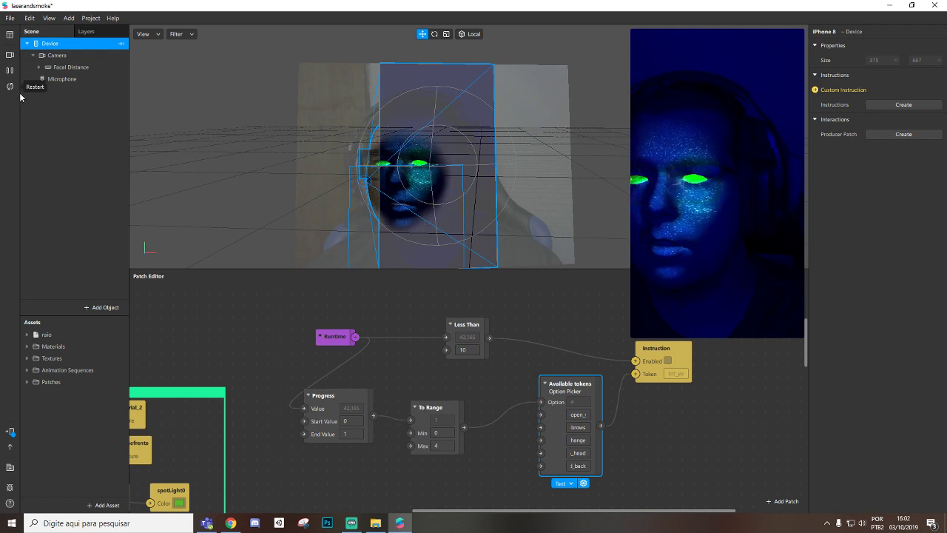
{"action": "left_click", "coordinate": [14, 88]}
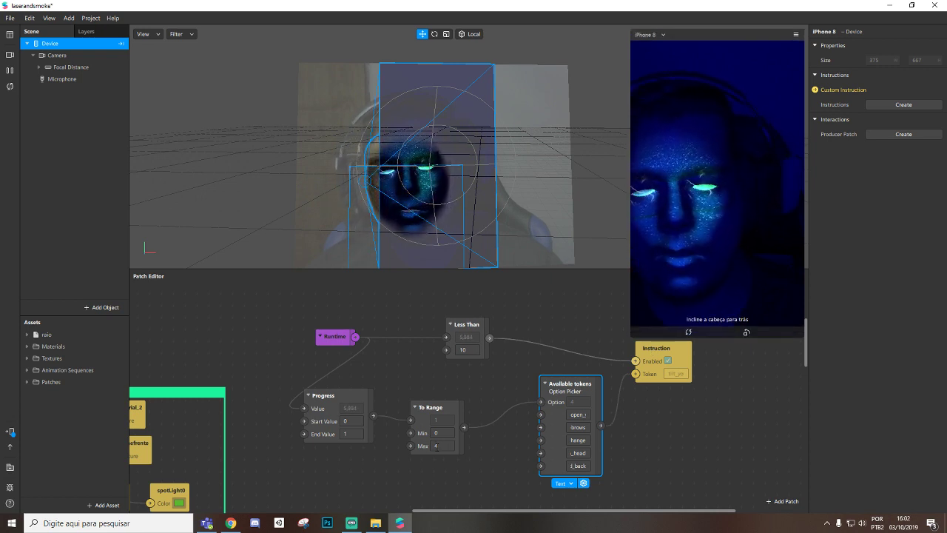
- Set the Progress patch's End Value to 10 and space out the Progress and To Range patches
{"action": "left_click", "coordinate": [345, 434]}
{"action": "left_click", "coordinate": [326, 395]}
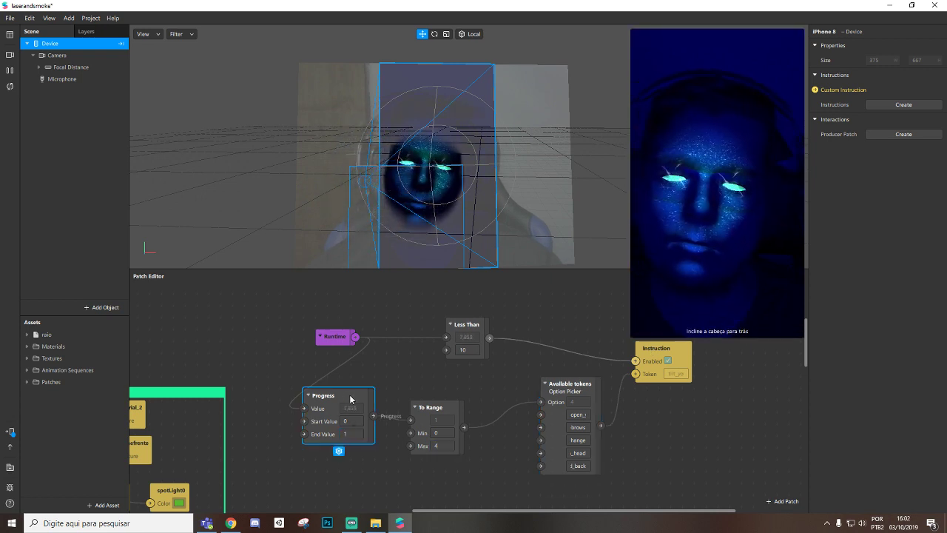
{"action": "left_click_drag", "start_coordinate": [429, 407], "coordinate": [454, 406]}
{"action": "left_click_drag", "start_coordinate": [336, 409], "coordinate": [348, 420]}
{"action": "left_click", "coordinate": [329, 442]}
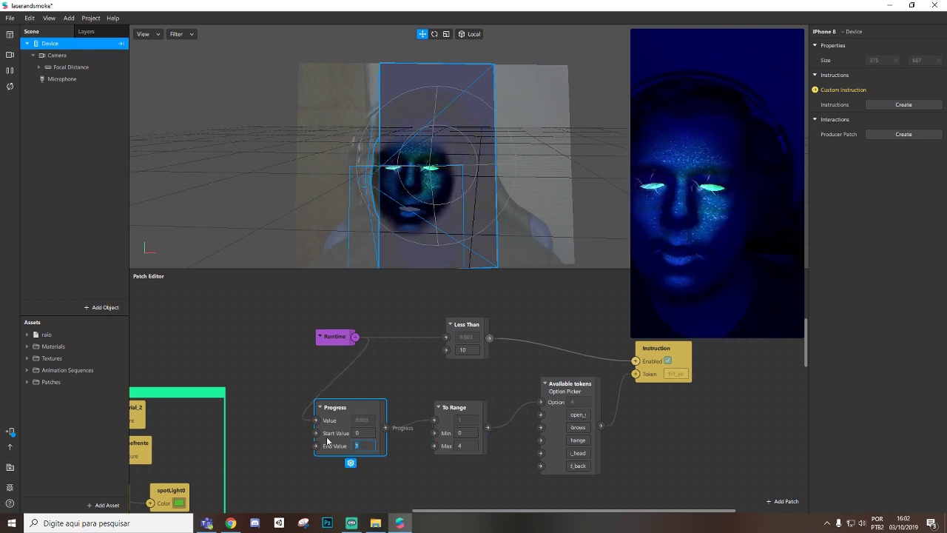
{"action": "type", "text": "10"}
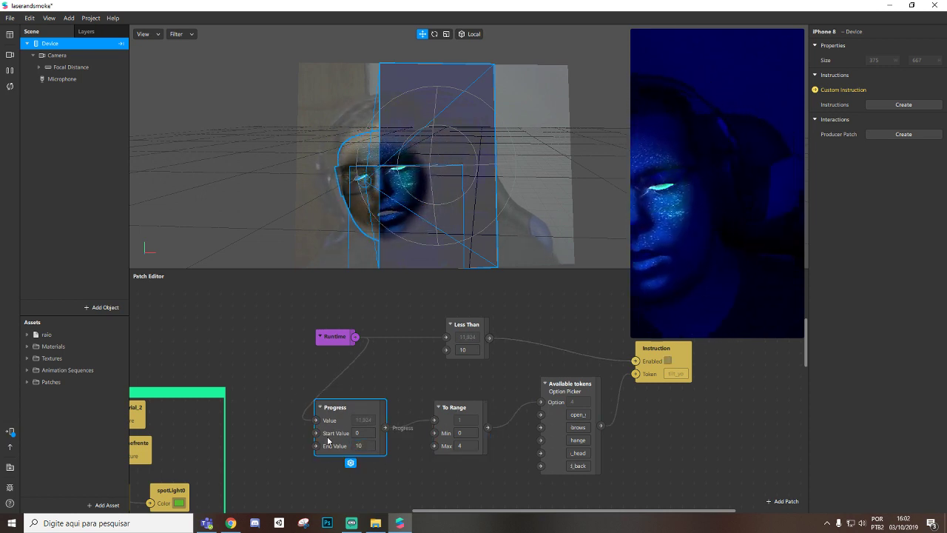
{"action": "left_click_drag", "start_coordinate": [359, 411], "coordinate": [370, 411]}
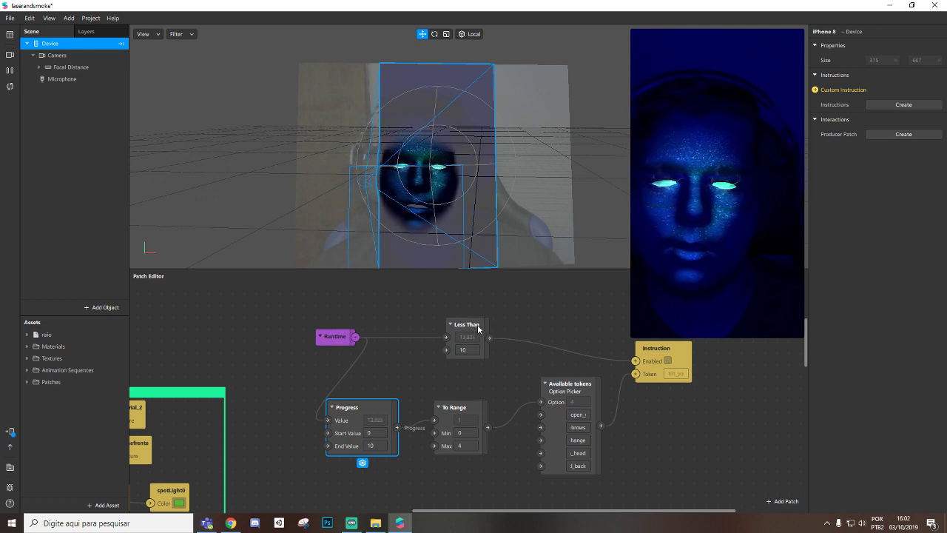
{"action": "left_click_drag", "start_coordinate": [477, 328], "coordinate": [471, 330]}
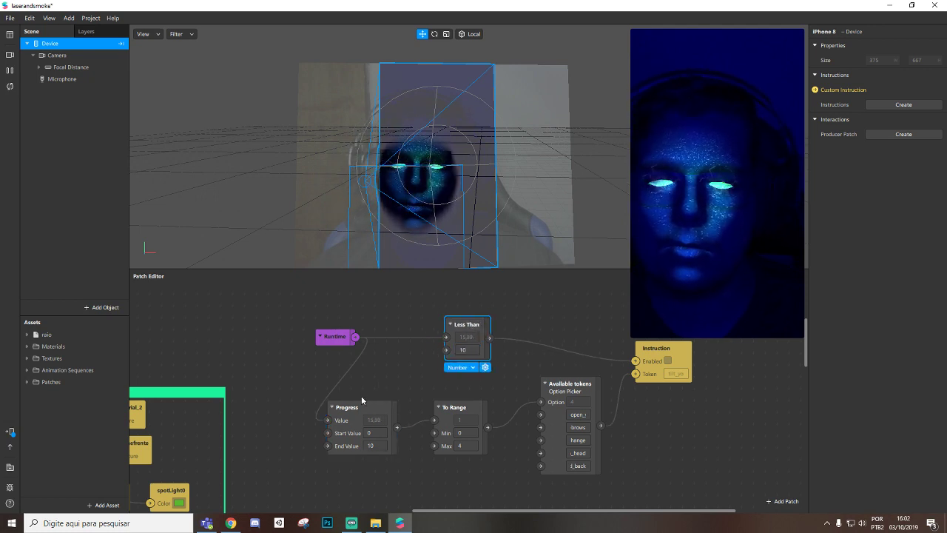
- Re-enter 10 as the Progress patch's End Value, nudge the To Range patch aside, and restart the effect to test the instructions
{"action": "left_click", "coordinate": [364, 407]}
{"action": "left_click", "coordinate": [376, 445]}
{"action": "type", "text": "1"}
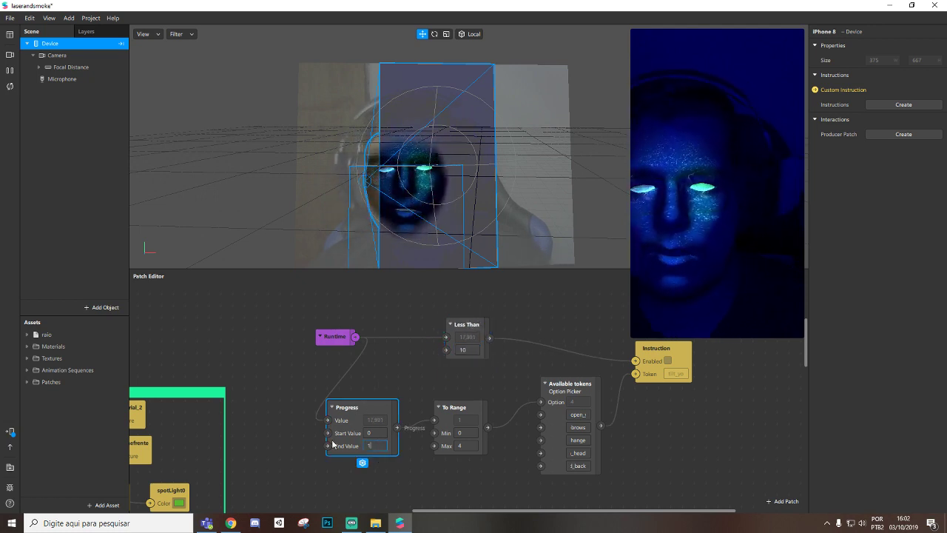
{"action": "left_click_drag", "start_coordinate": [458, 411], "coordinate": [470, 411]}
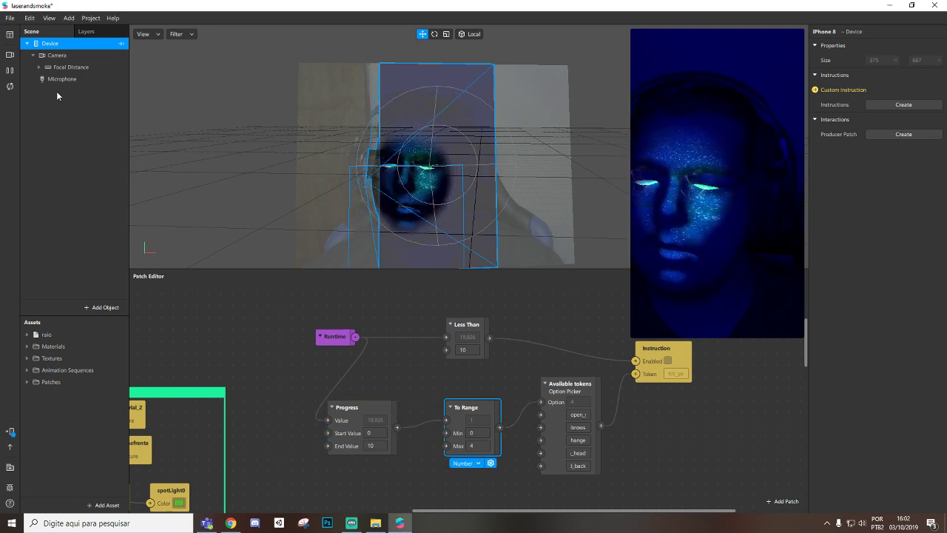
{"action": "left_click", "coordinate": [10, 88]}
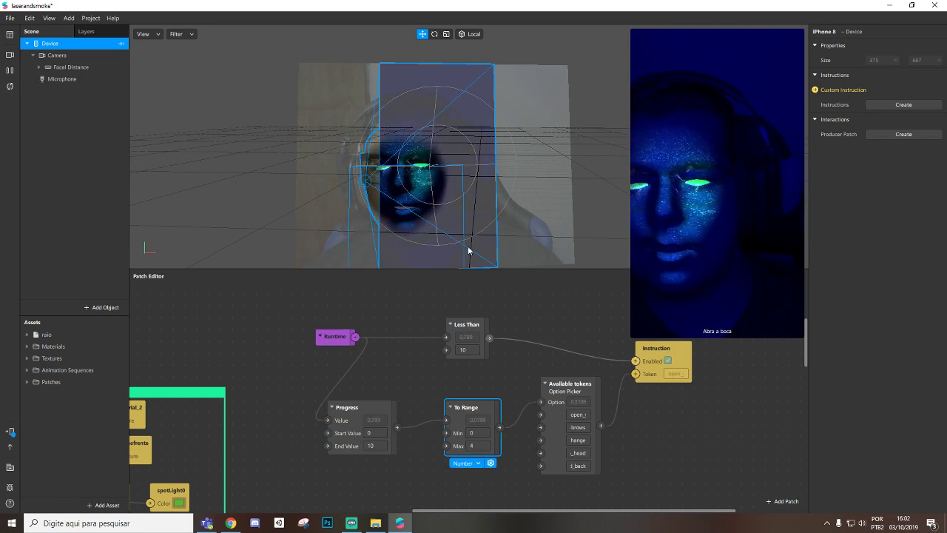
{"action": "mouse_move", "coordinate": [689, 323]}
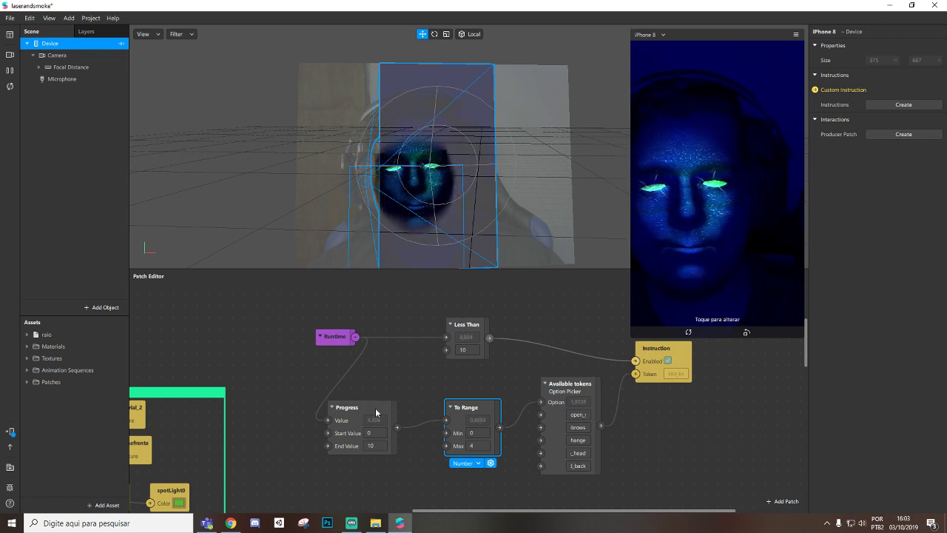
- Move the Progress and To Range patches closer to the Available tokens picker to tidy the layout
{"action": "left_click_drag", "start_coordinate": [376, 412], "coordinate": [388, 412]}
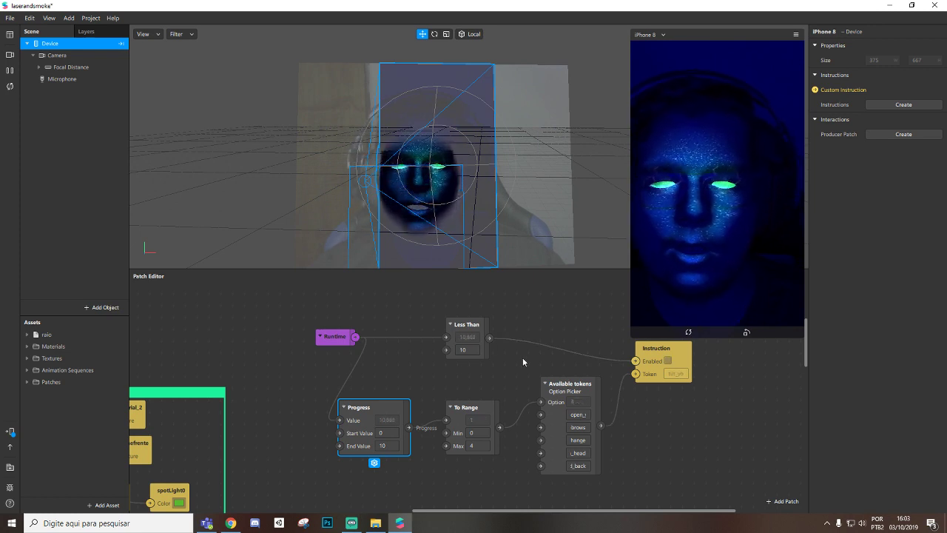
{"action": "left_click_drag", "start_coordinate": [467, 415], "coordinate": [478, 415]}
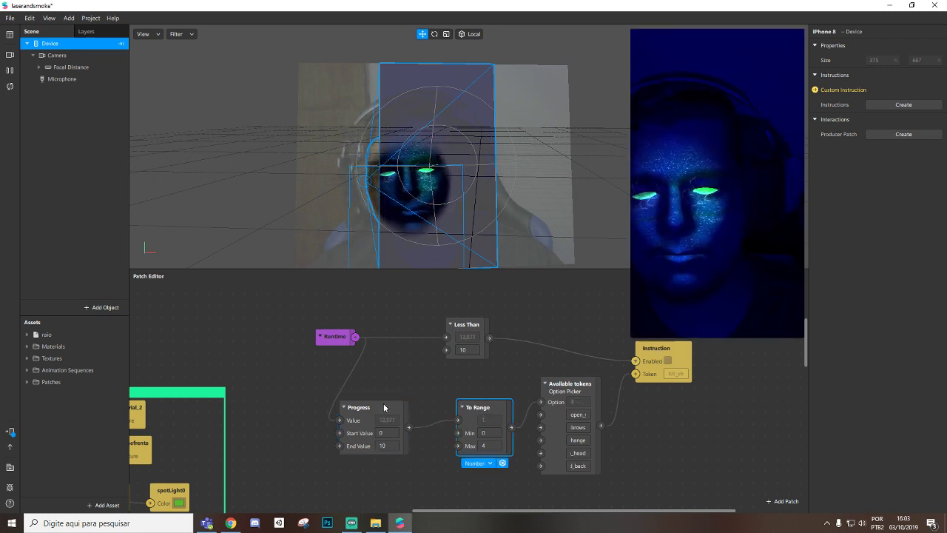
{"action": "left_click_drag", "start_coordinate": [377, 409], "coordinate": [401, 396]}
{"action": "scroll", "coordinate": [611, 394], "scroll_direction": "up", "scroll_amount": 2}
{"action": "scroll", "coordinate": [369, 365], "scroll_direction": "down", "scroll_amount": 1}
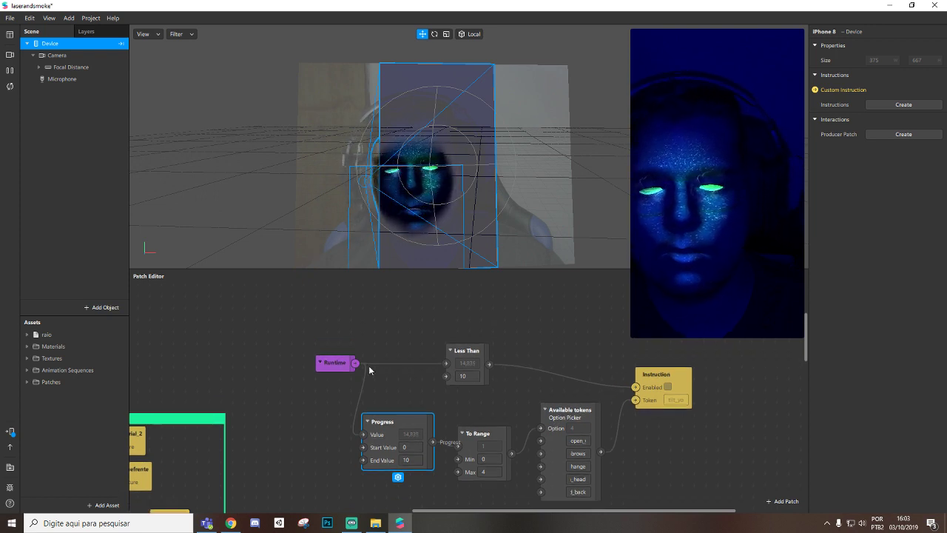
- Enclose all the patches from Runtime to Instruction in a comment titled "Instructions"
{"action": "left_click_drag", "start_coordinate": [290, 329], "coordinate": [728, 508]}
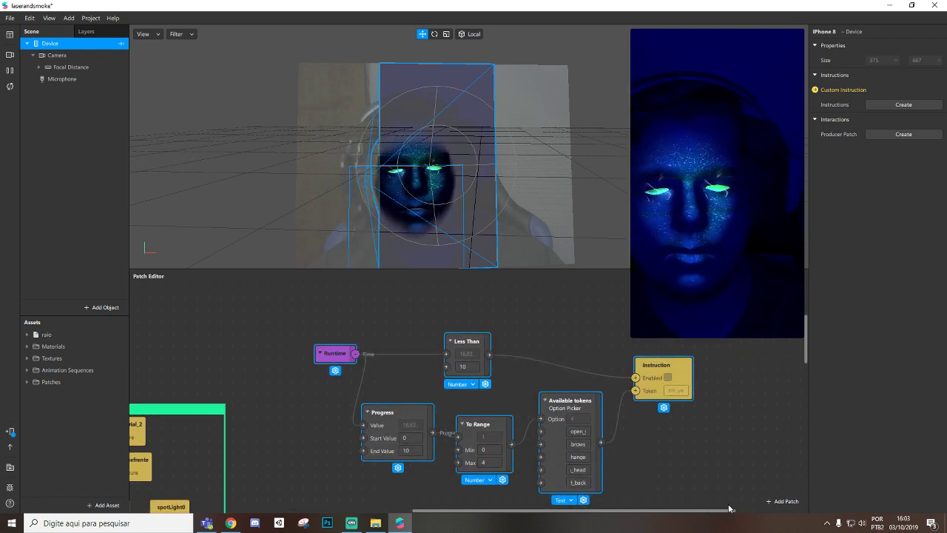
{"action": "right_click", "coordinate": [462, 364]}
{"action": "left_click", "coordinate": [500, 369]}
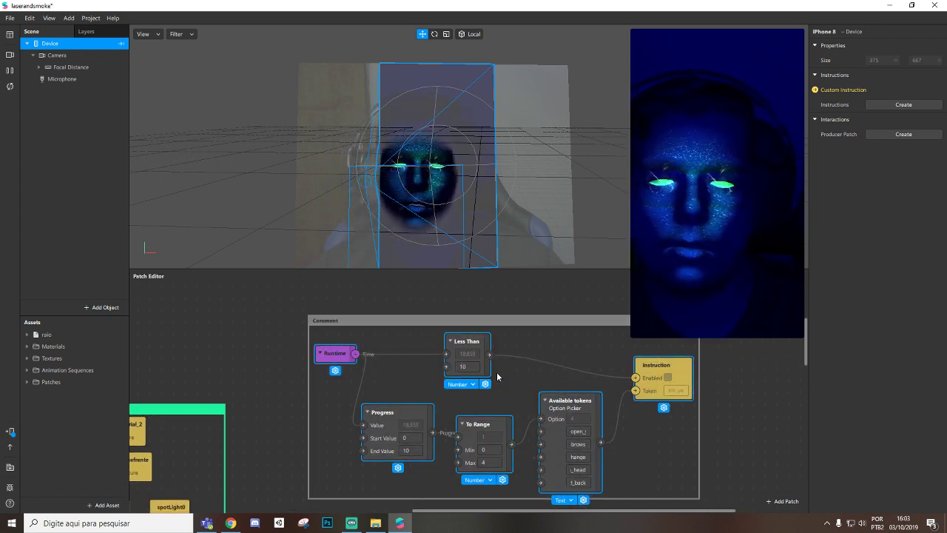
{"action": "left_click", "coordinate": [354, 322]}
{"action": "double_click", "coordinate": [333, 325]}
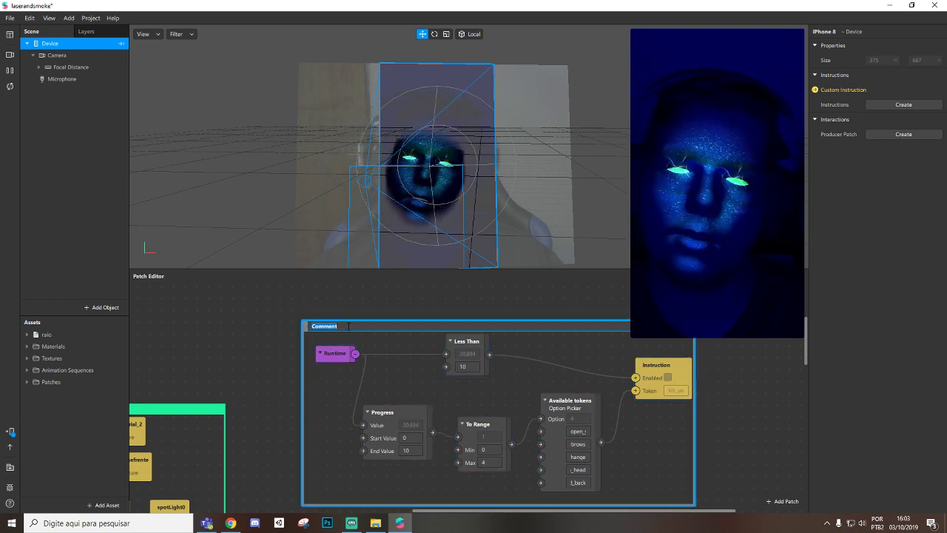
{"action": "type", "text": "Ind"}
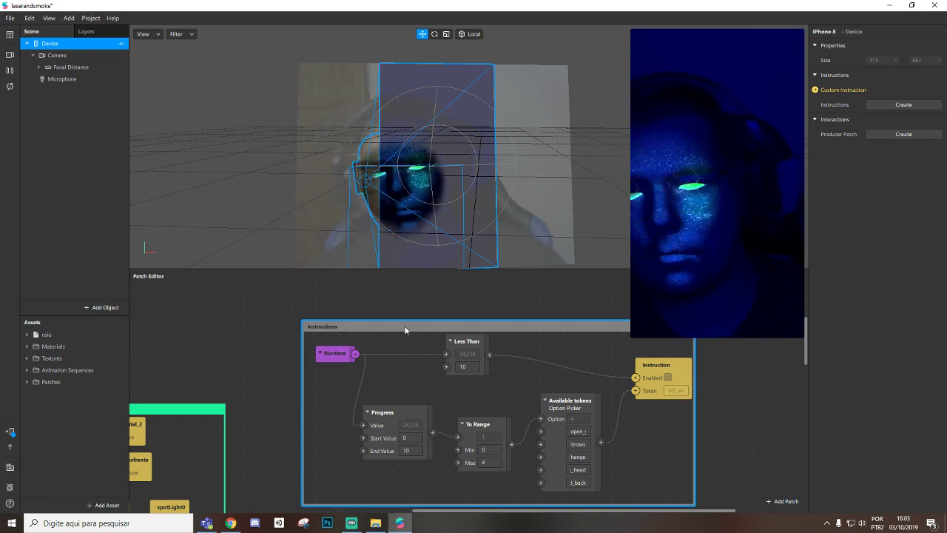
- Reposition the Instructions comment slightly and shrink the device preview so that it no longer covers the frame
{"action": "left_click_drag", "start_coordinate": [411, 324], "coordinate": [419, 307]}
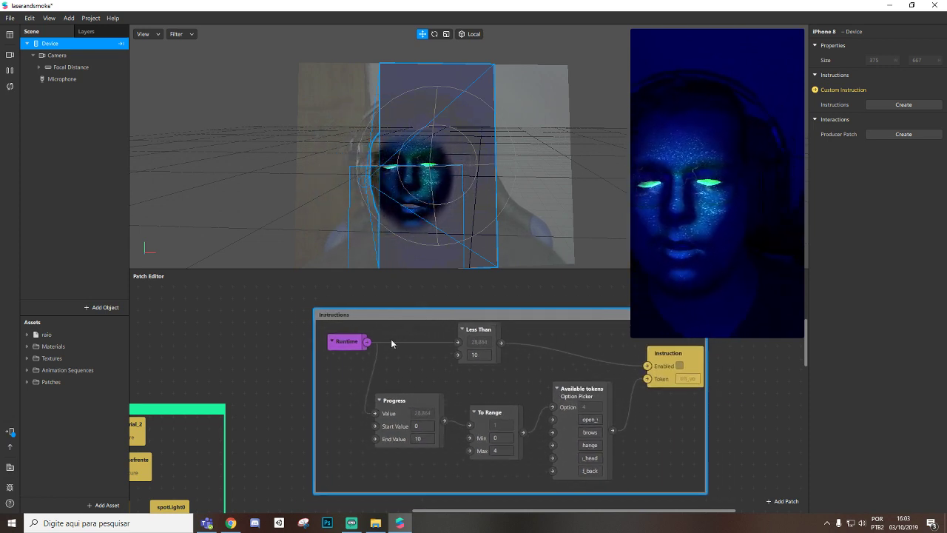
{"action": "scroll", "coordinate": [403, 330], "scroll_direction": "down", "scroll_amount": 3}
{"action": "scroll", "coordinate": [403, 333], "scroll_direction": "down", "scroll_amount": 4}
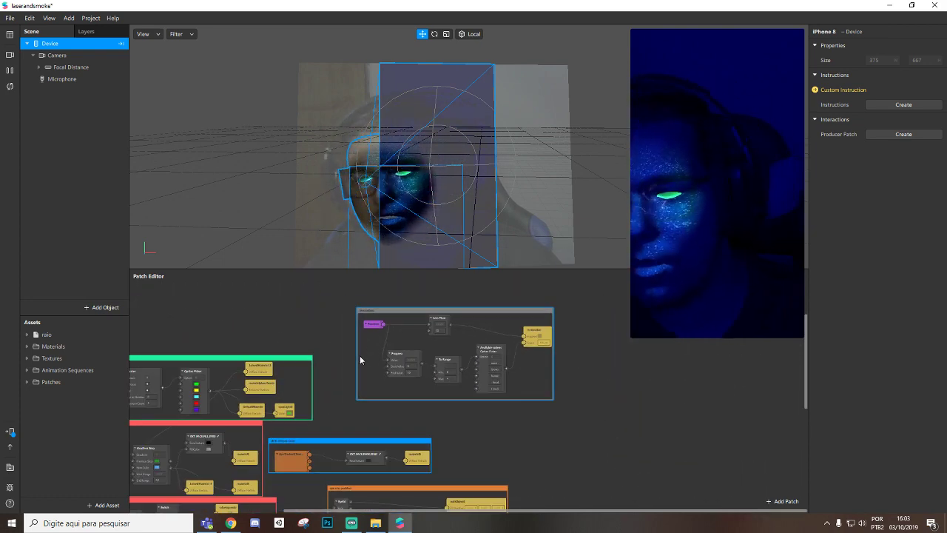
{"action": "scroll", "coordinate": [370, 349], "scroll_direction": "up", "scroll_amount": 1}
{"action": "scroll", "coordinate": [383, 344], "scroll_direction": "up", "scroll_amount": 5}
{"action": "scroll", "coordinate": [419, 323], "scroll_direction": "up", "scroll_amount": 1}
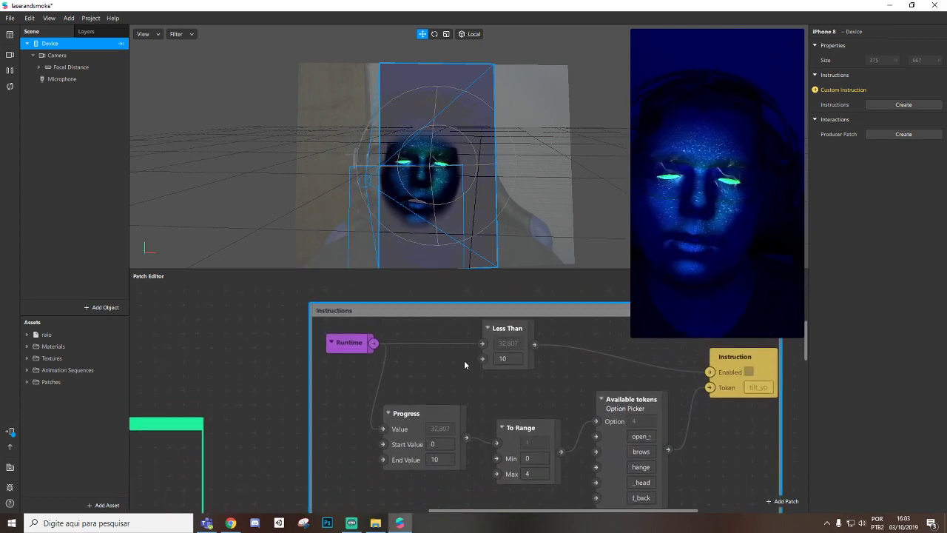
{"action": "left_click_drag", "start_coordinate": [631, 338], "coordinate": [659, 287]}
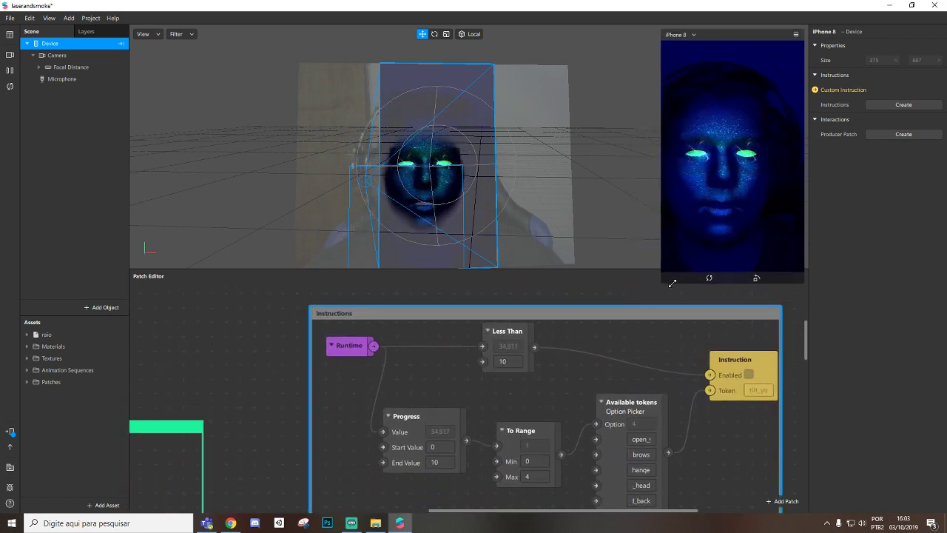
{"action": "scroll", "coordinate": [515, 346], "scroll_direction": "down", "scroll_amount": 1}
{"action": "scroll", "coordinate": [514, 343], "scroll_direction": "down", "scroll_amount": 2}
{"action": "scroll", "coordinate": [480, 364], "scroll_direction": "up", "scroll_amount": 3}
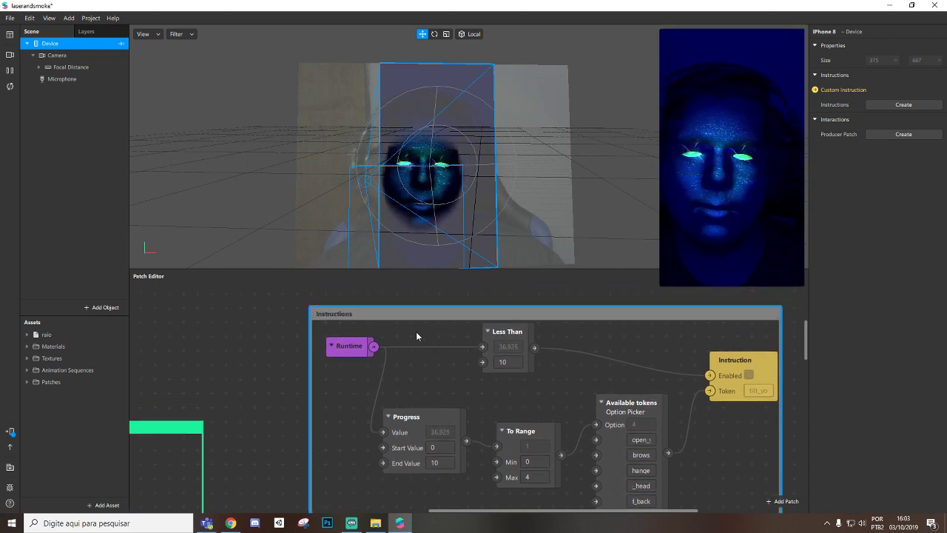
{"action": "scroll", "coordinate": [570, 472], "scroll_direction": "down", "scroll_amount": 3}
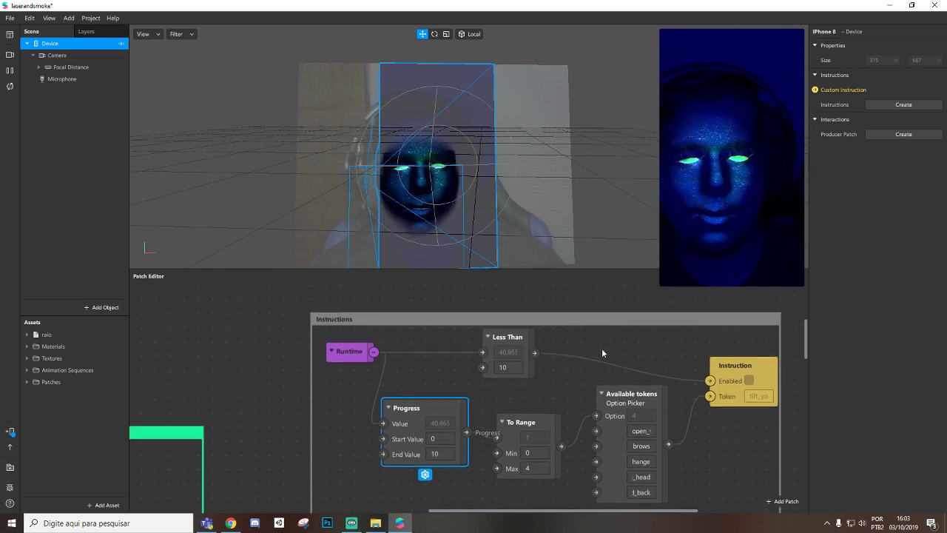
- Try green and yellow as the color of the Instructions comment
{"action": "scroll", "coordinate": [601, 348], "scroll_direction": "up", "scroll_amount": 4}
{"action": "right_click", "coordinate": [515, 324]}
{"action": "left_click", "coordinate": [543, 344]}
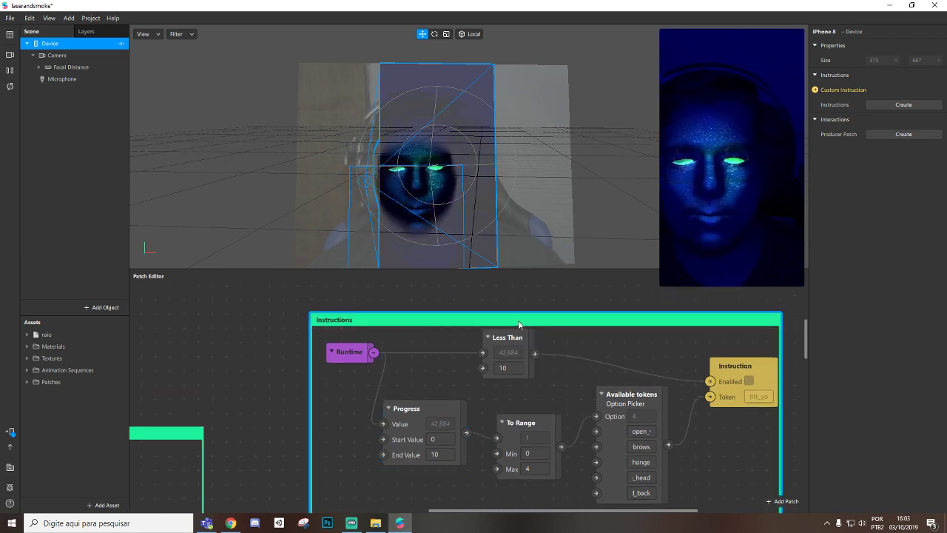
{"action": "right_click", "coordinate": [521, 324]}
{"action": "left_click", "coordinate": [530, 333]}
{"action": "right_click", "coordinate": [485, 327]}
{"action": "left_click", "coordinate": [517, 399]}
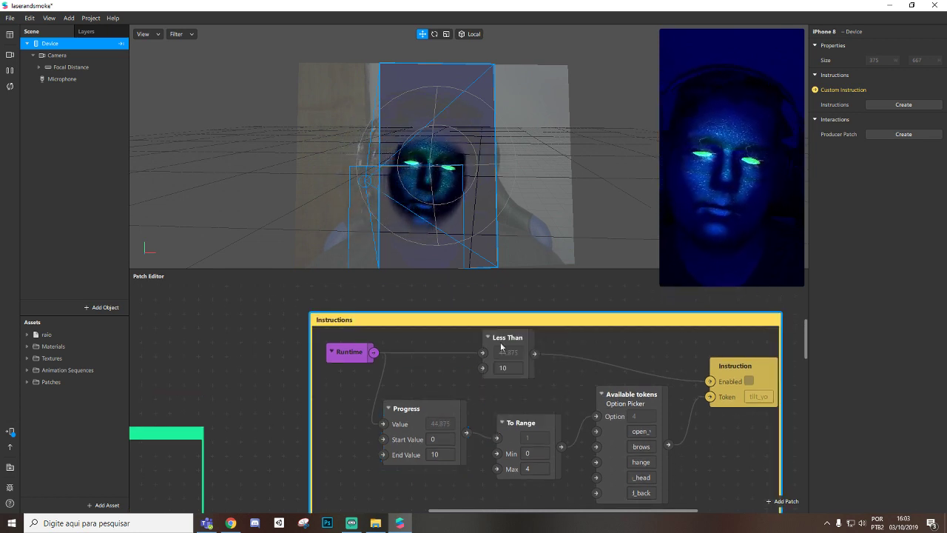
- Color the Instructions comment orange and shift the whole frame slightly up and to the left
{"action": "right_click", "coordinate": [480, 327]}
{"action": "left_click", "coordinate": [512, 384]}
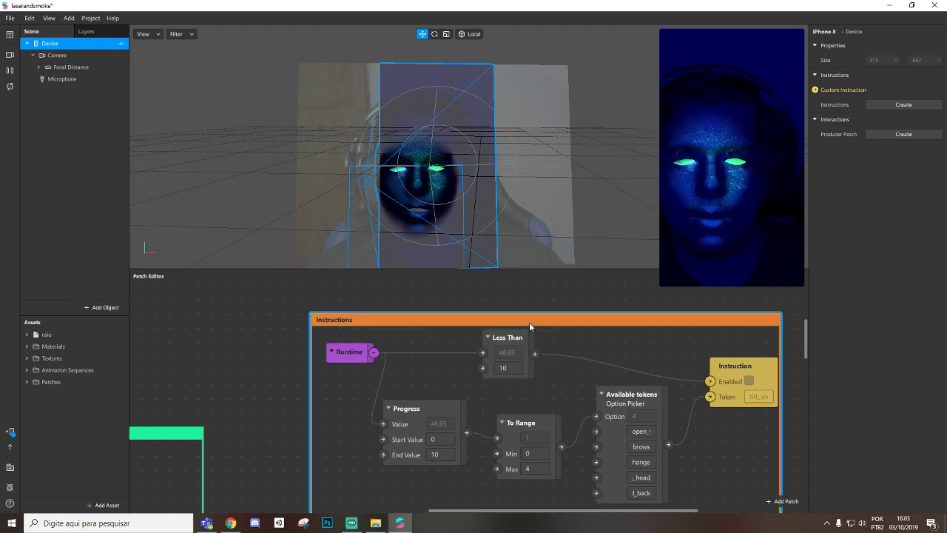
{"action": "left_click_drag", "start_coordinate": [529, 321], "coordinate": [507, 302]}
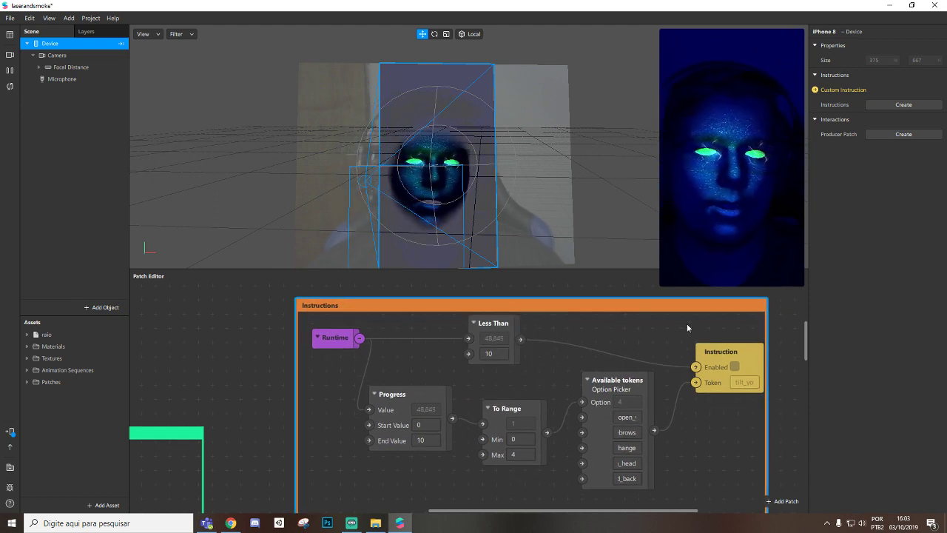